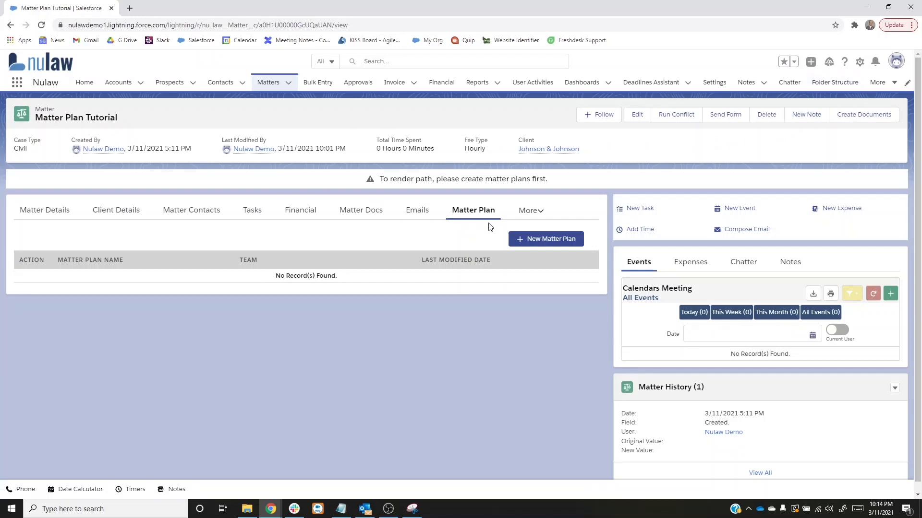
Step: Start a new matter plan based on Task Completed Date, keep the existing team, and proceed to creating milestones
left_click(532, 241)
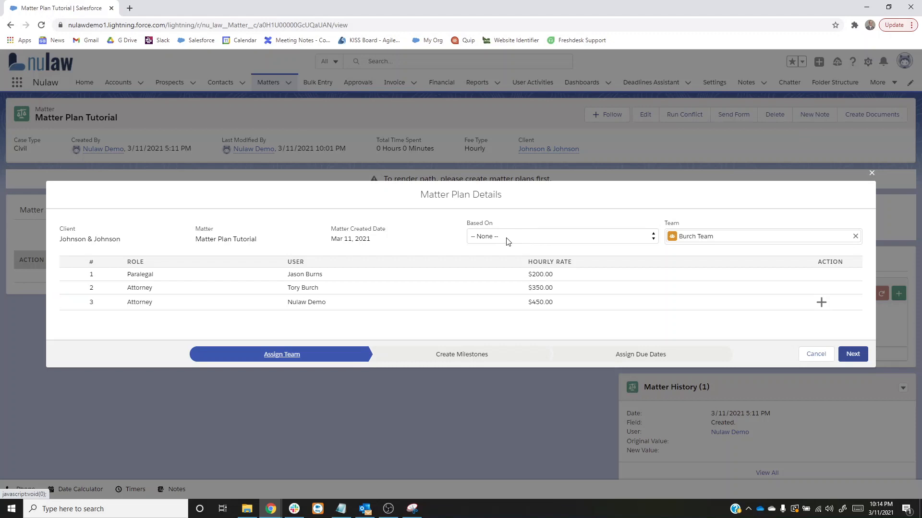
key("ctrl")
left_click(494, 236)
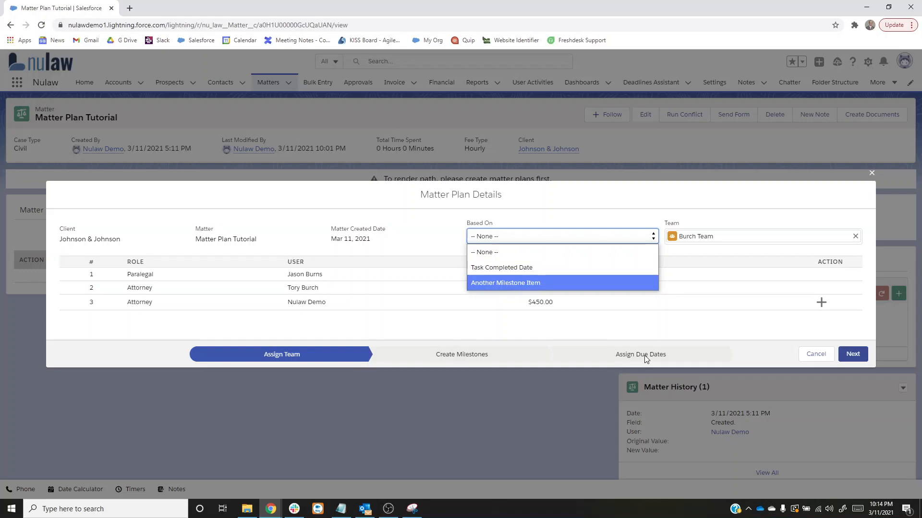
left_click(510, 268)
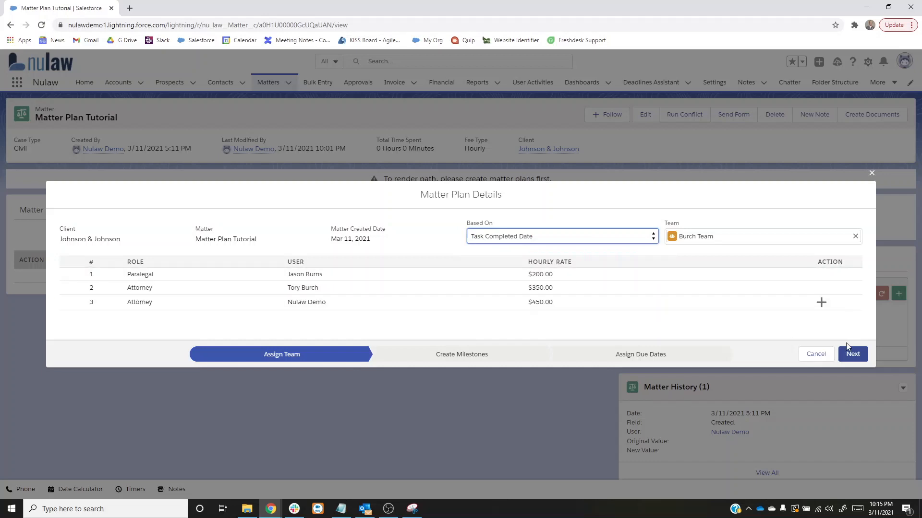
left_click(849, 358)
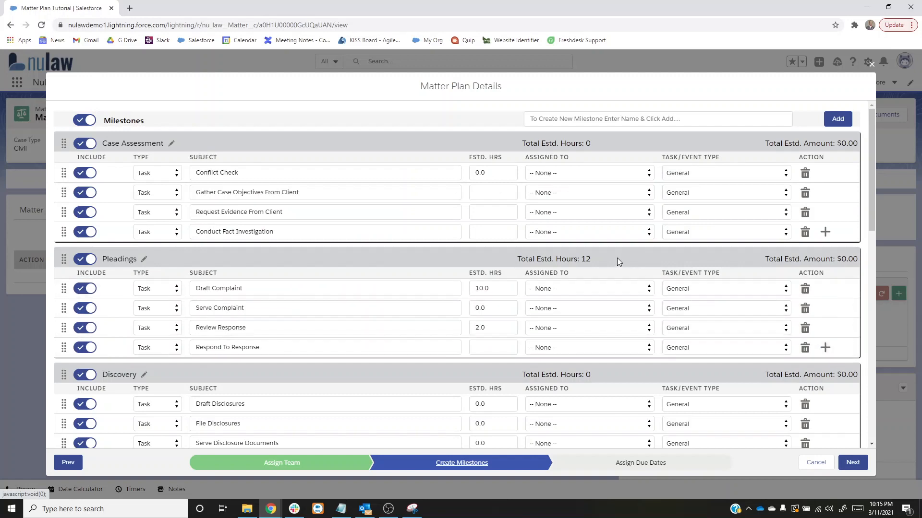
Step: Exclude the Case Closed!, Appeal, Trial, Settlement, Mediation and Discovery milestones from the plan
scroll(452, 246, "down", 10)
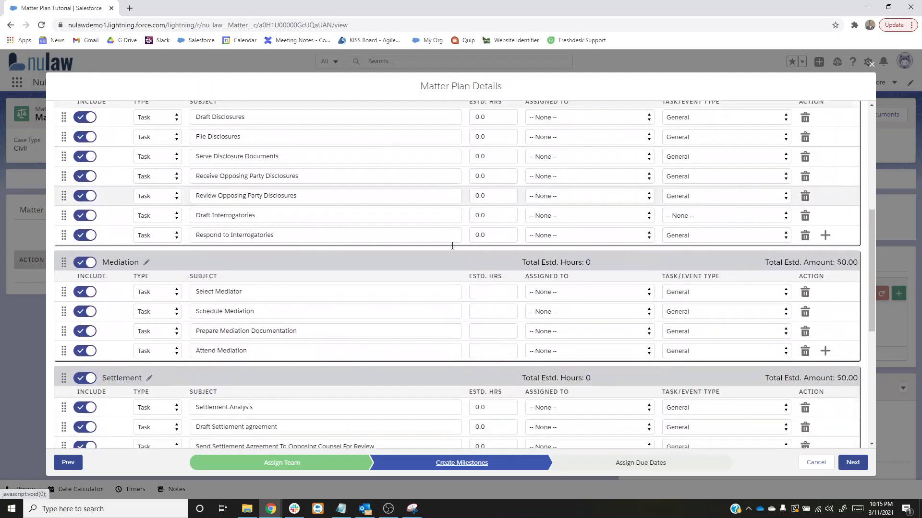
scroll(451, 247, "down", 5)
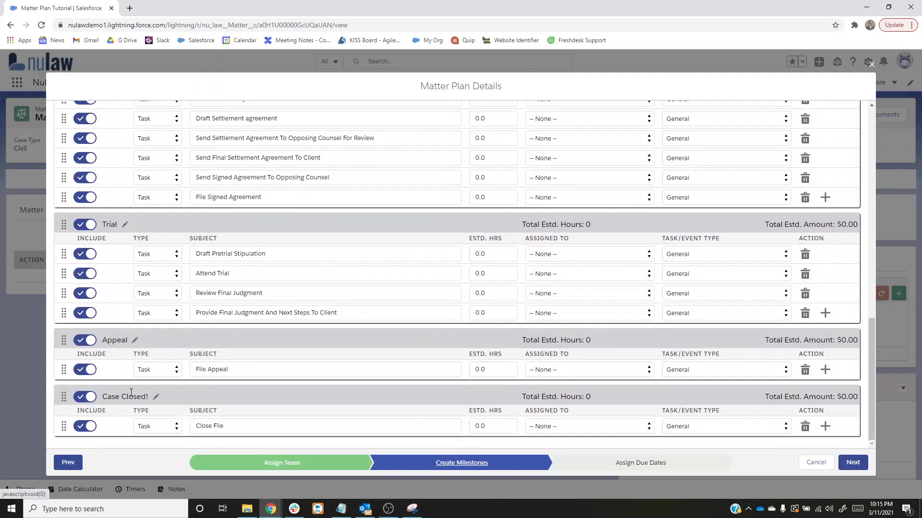
left_click(89, 398)
left_click(86, 372)
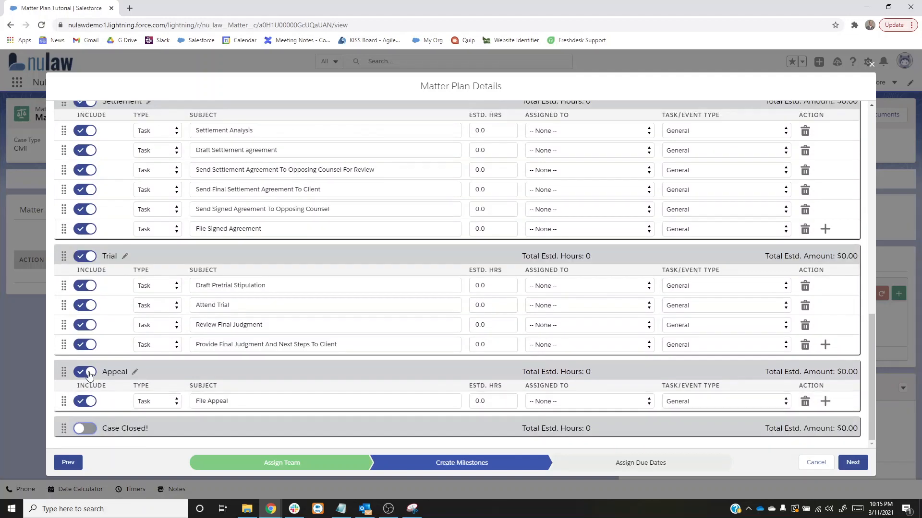
left_click(83, 290)
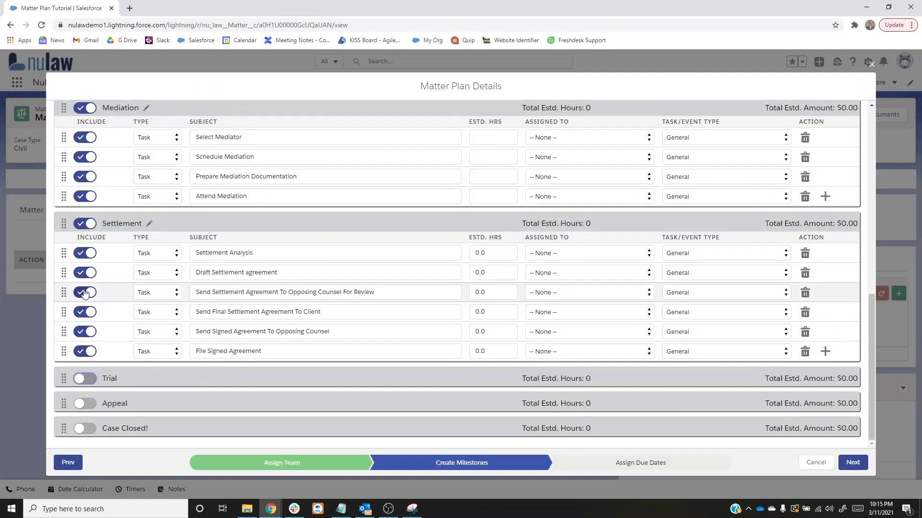
left_click(87, 271)
left_click(88, 236)
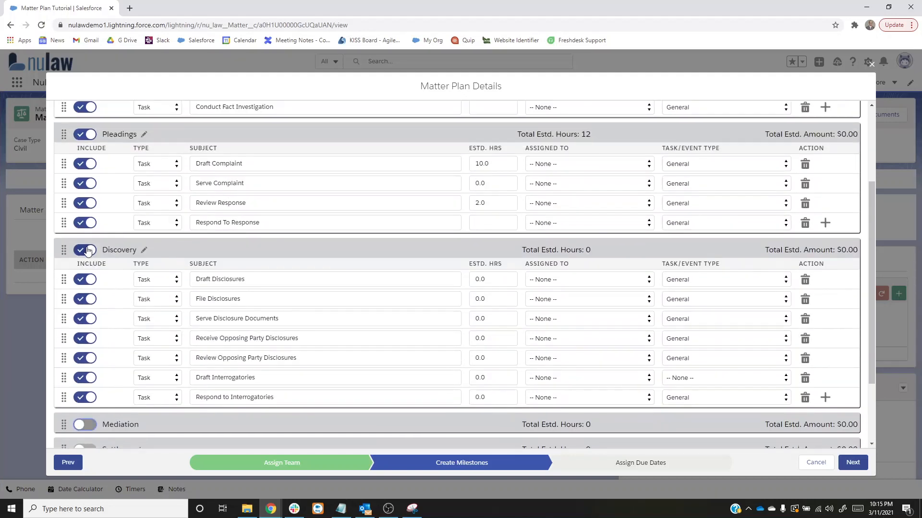
left_click(87, 250)
scroll(87, 254, "up", 2)
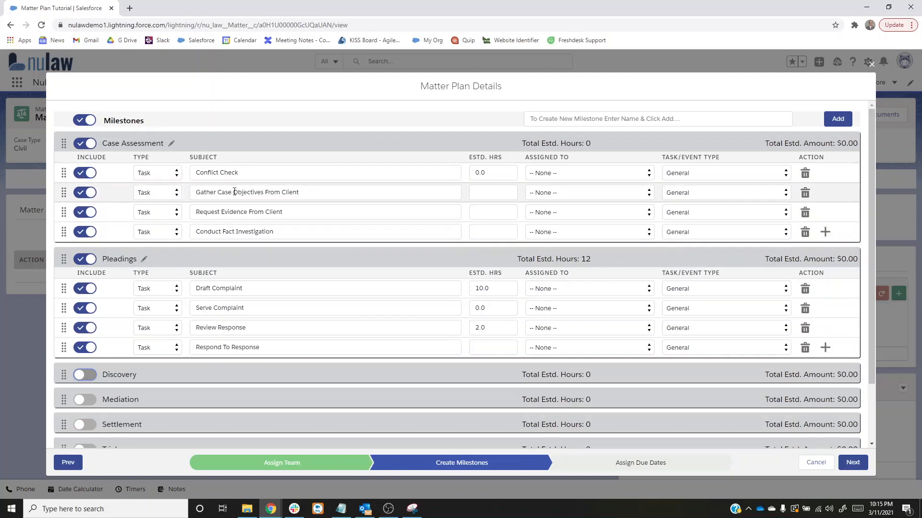
Step: Move the Conflict Check task below Gather Case Objectives From Client, and return it to first place in Case Assessment
left_click_drag(63, 174, 66, 195)
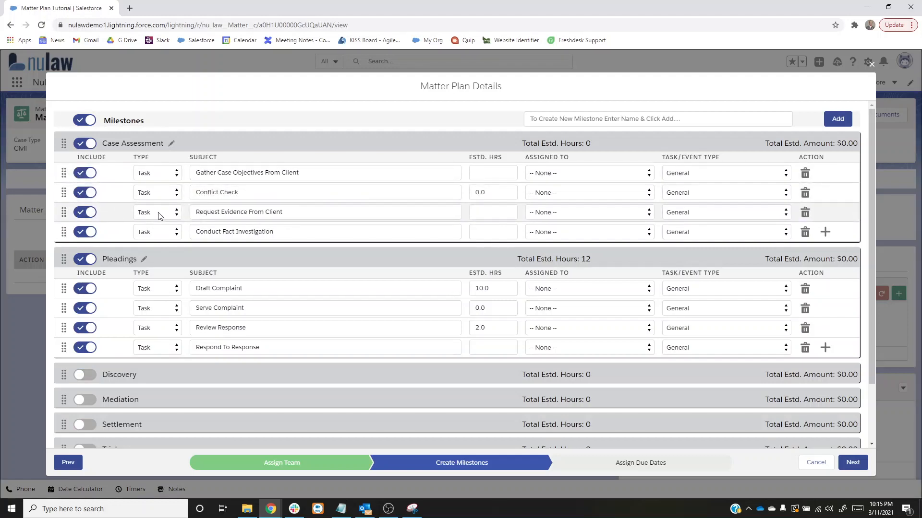
left_click_drag(63, 193, 66, 173)
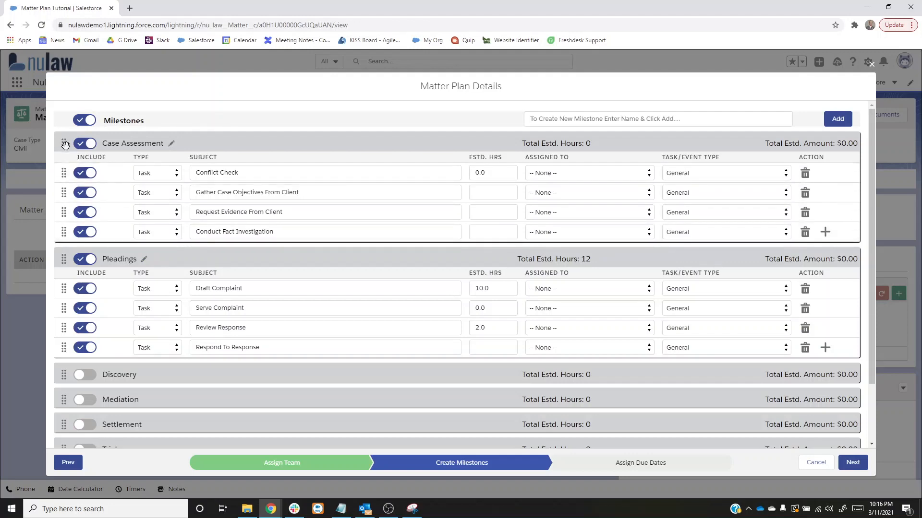
Step: Change the last Pleadings item, Respond To Response, to an Event with the subject "Meet with client"
left_click(148, 213)
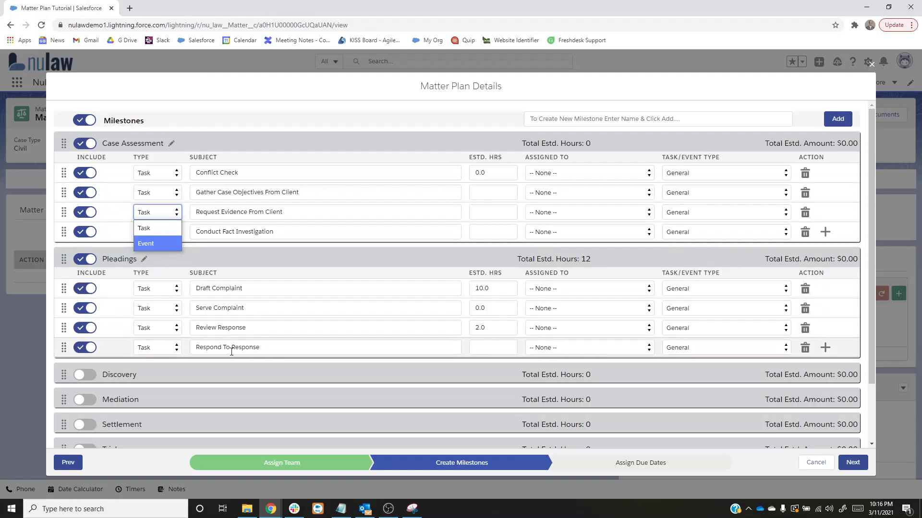
left_click(160, 350)
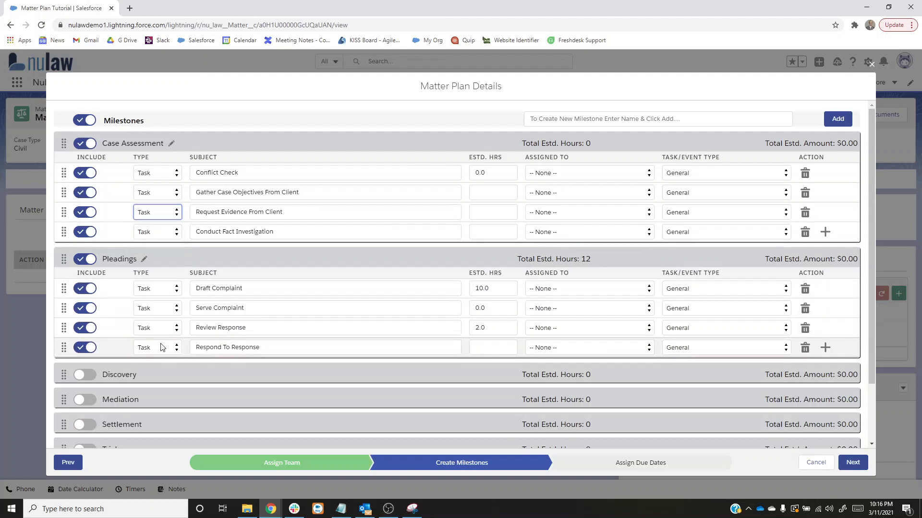
left_click(161, 351)
left_click(150, 380)
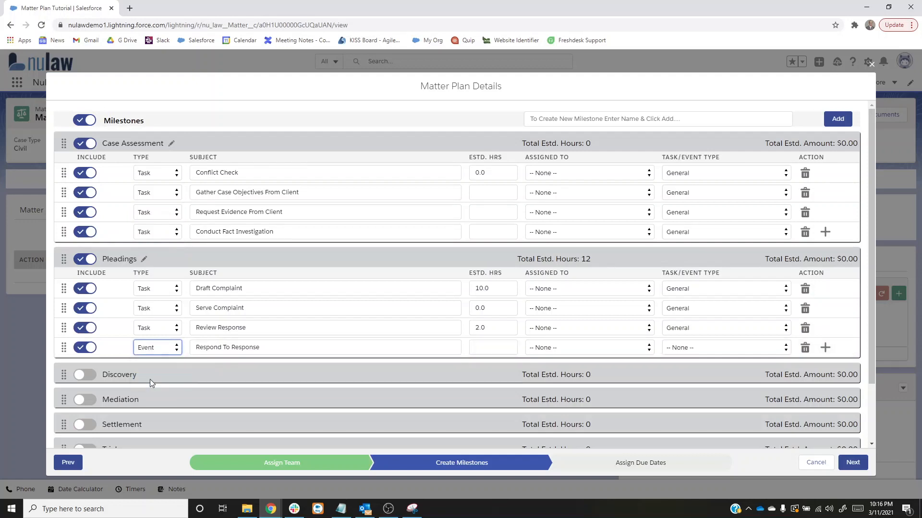
left_click(206, 352)
left_click_drag(206, 351, 190, 354)
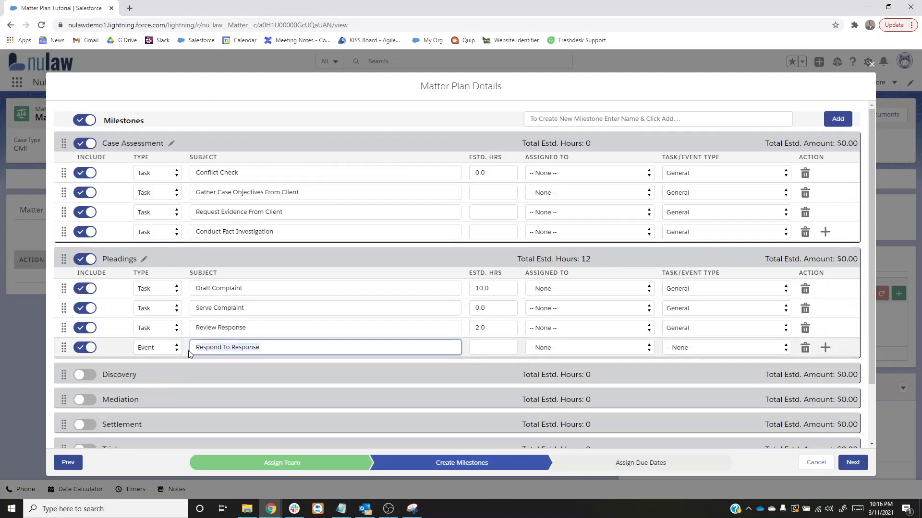
type("Mee")
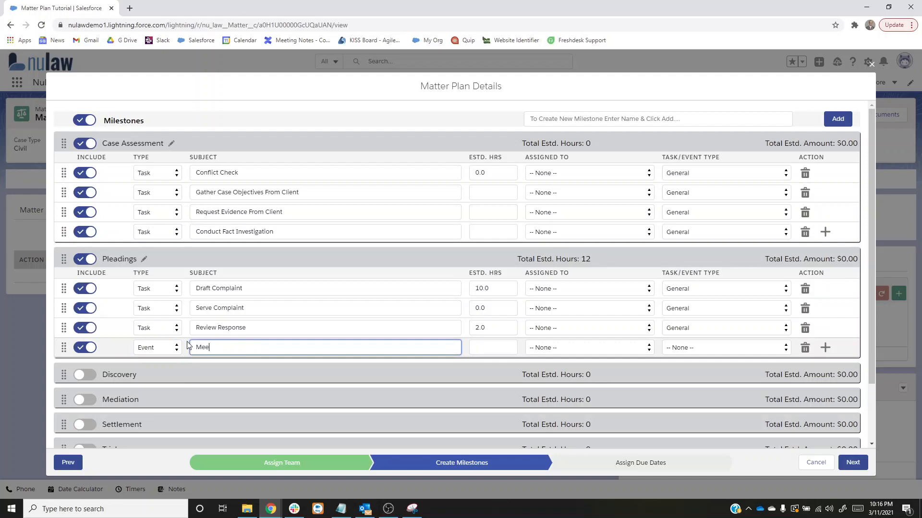
type("t with client")
left_click(474, 260)
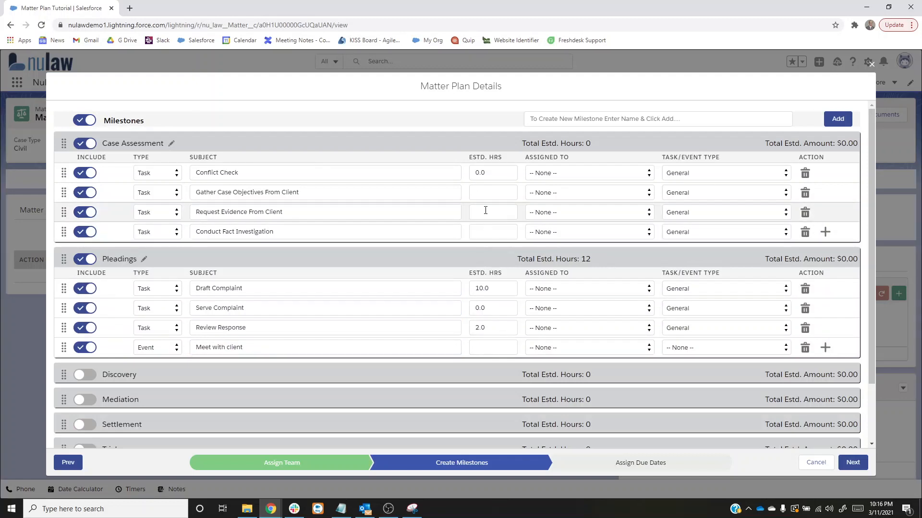
Step: Set estimated hours to 2 for Gather Case Objectives From Client, 5 for Request Evidence From Client, 3 for Conduct Fact Investigation and 2 for Meet with client
left_click(489, 193)
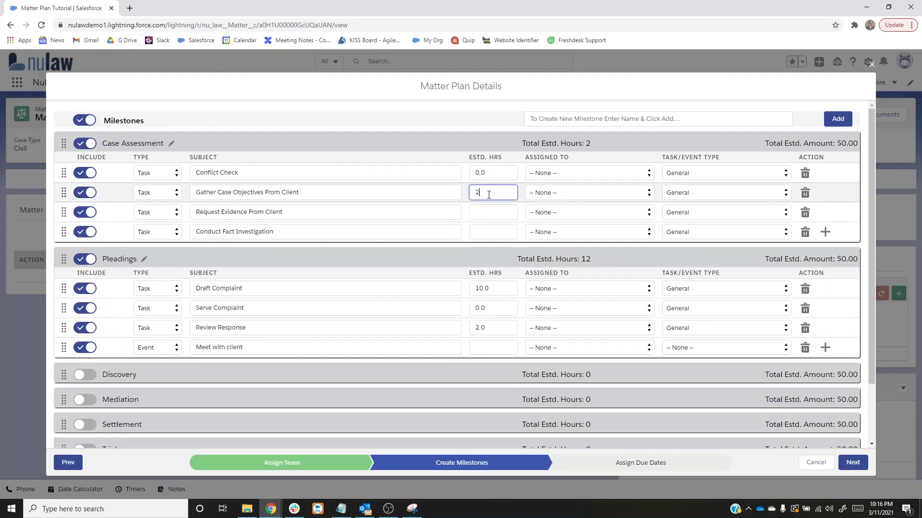
left_click(488, 212)
type("5")
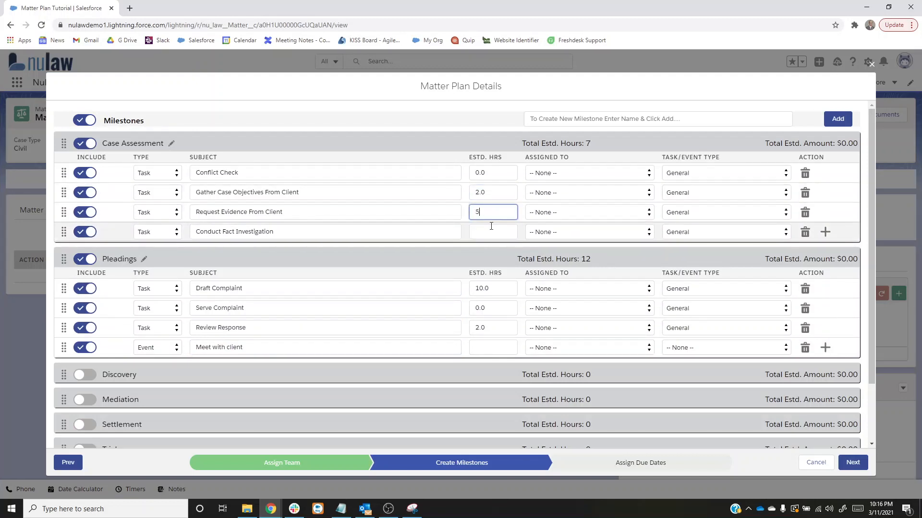
left_click(490, 232)
type("3")
left_click(498, 347)
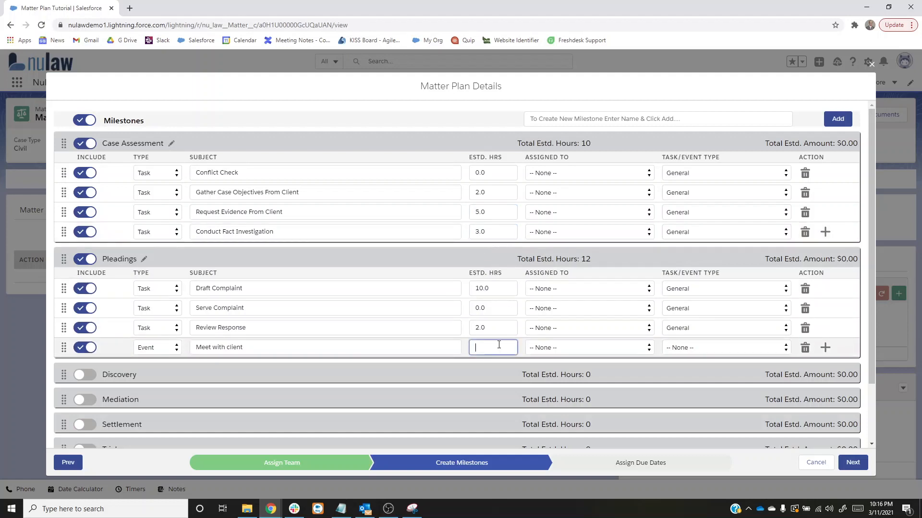
type("2")
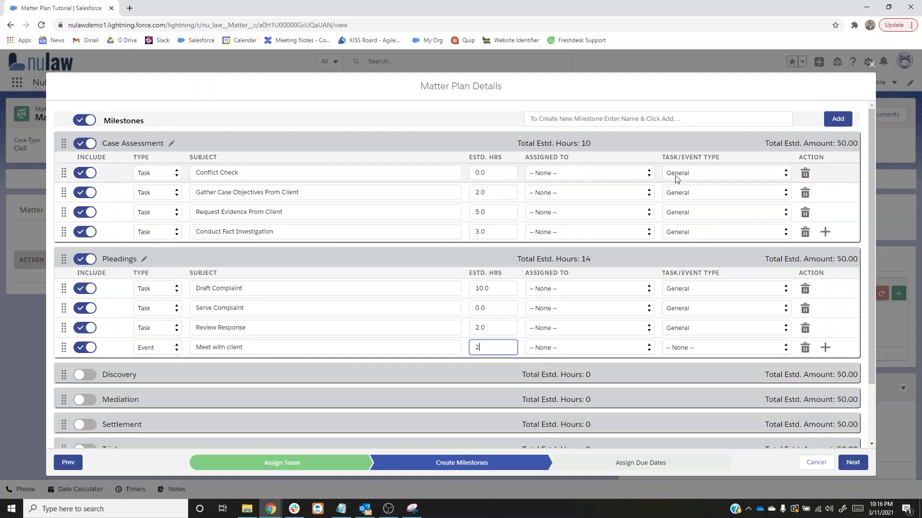
Step: In Case Assessment, assign Conflict Check to the paralegal, Request Evidence From Client to Nulaw Demo, and the other two tasks to the $350 attorney
left_click(606, 174)
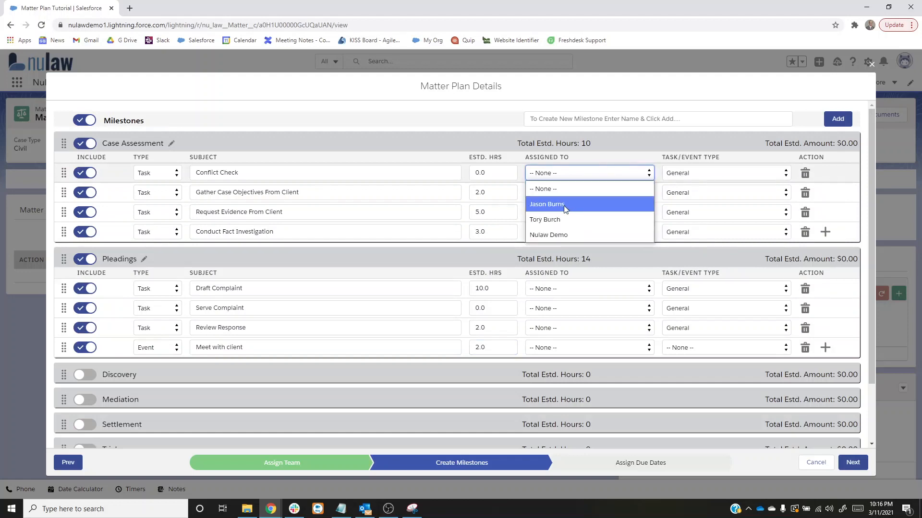
left_click(547, 204)
left_click(586, 192)
left_click(551, 239)
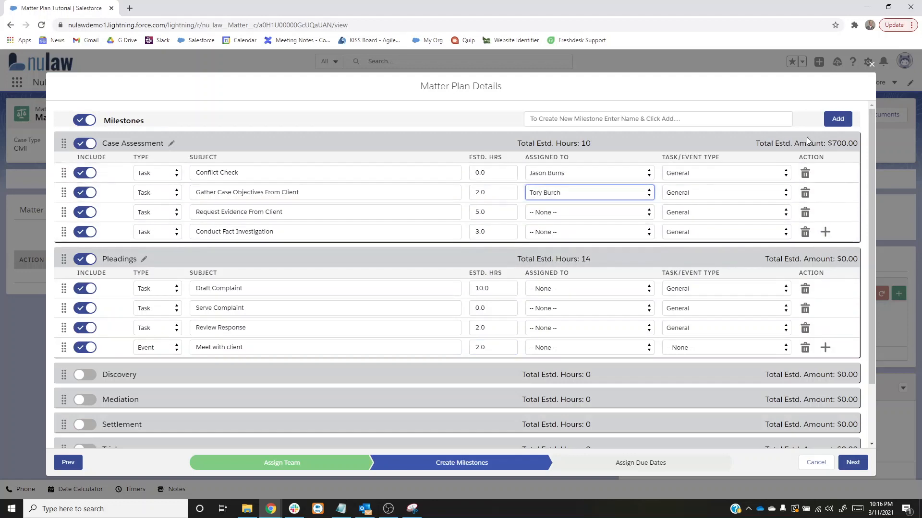
left_click(612, 212)
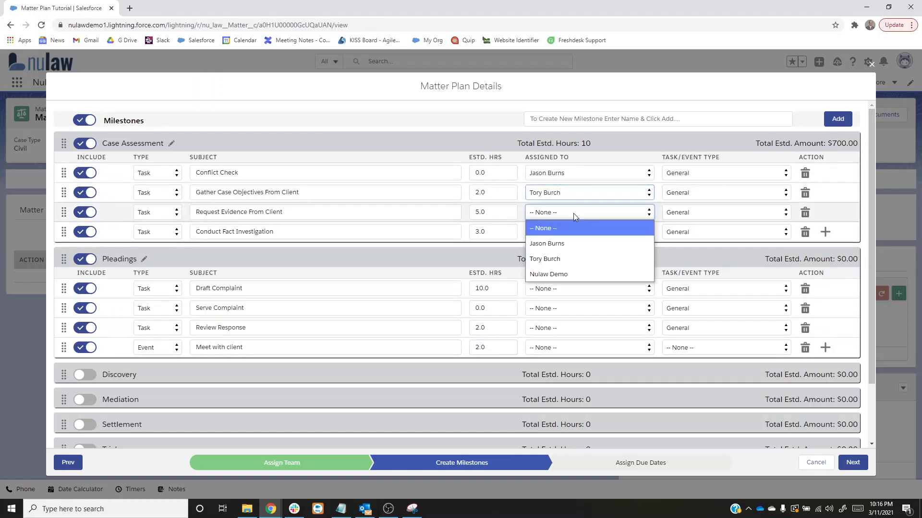
left_click(549, 274)
left_click(547, 232)
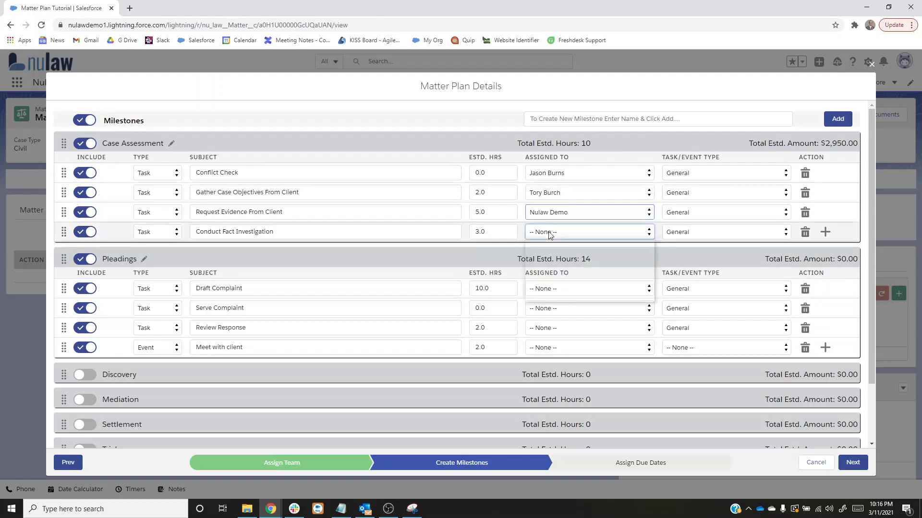
left_click(554, 279)
Step: In Pleadings, assign Draft Complaint and Review Response to the paralegal, and Serve Complaint and Meet with client to the $350 attorney
left_click(557, 288)
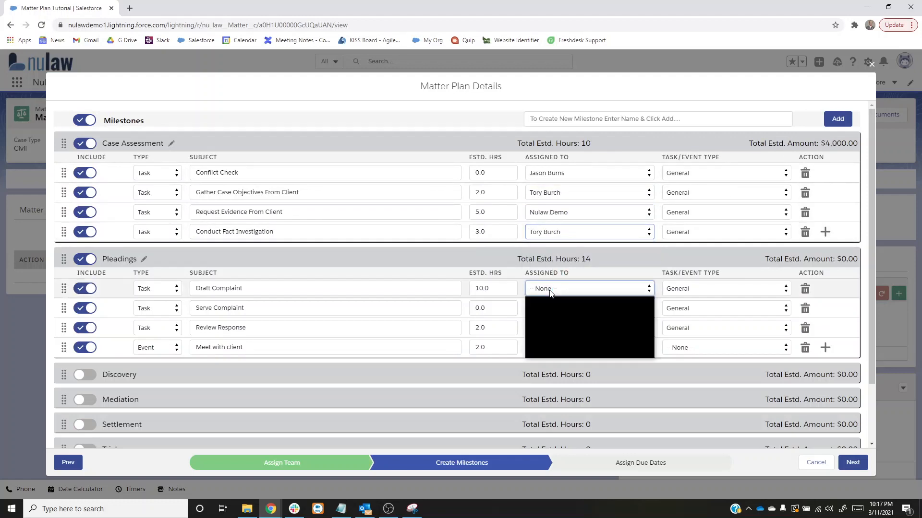
left_click(558, 318)
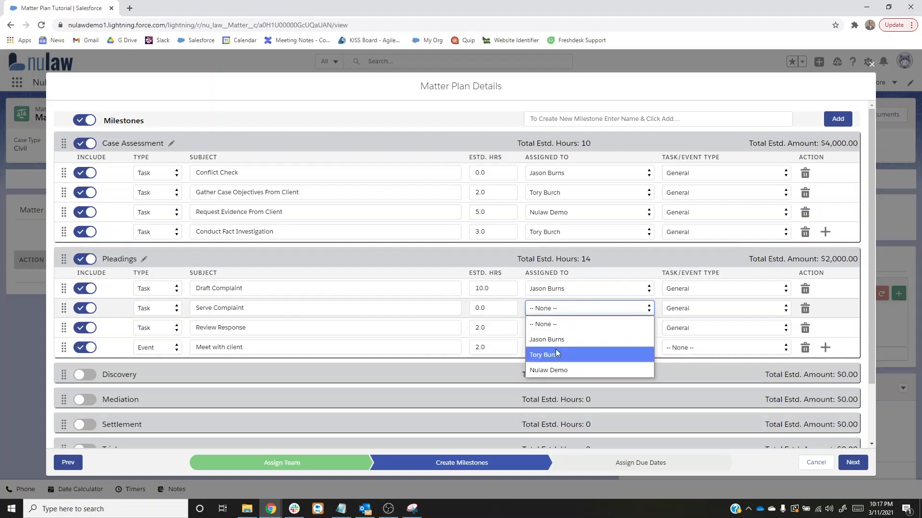
left_click(553, 351)
left_click(550, 328)
left_click(550, 359)
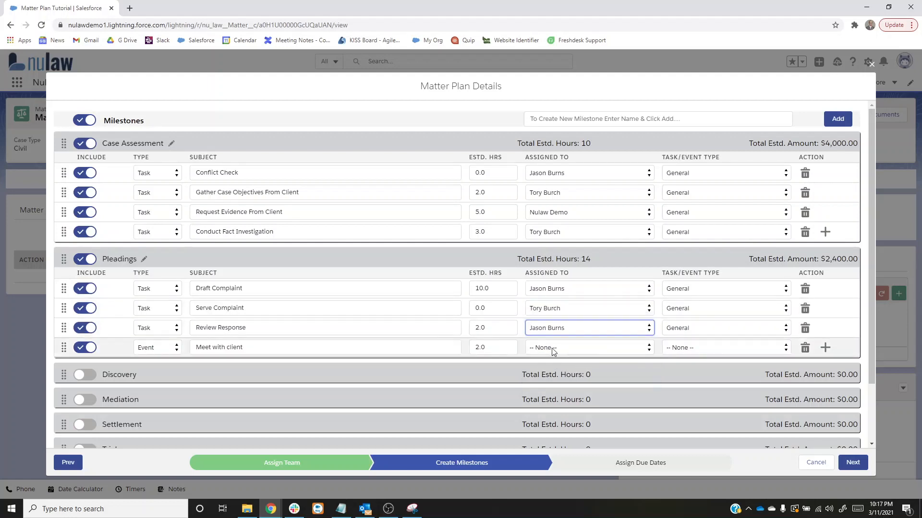
left_click(552, 348)
left_click(565, 394)
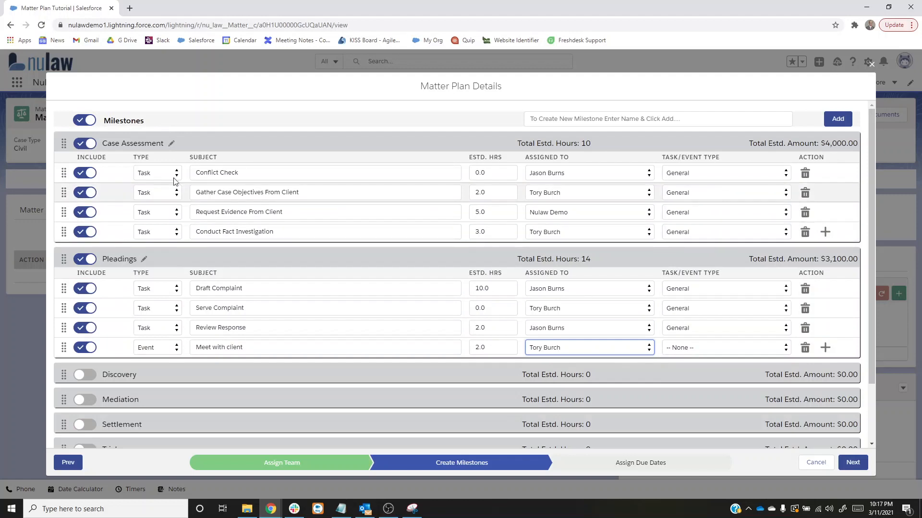
Step: Set the task type of Conflict Check and Review Response to Discovery, and of Gather Case Objectives From Client and Conduct Fact Investigation to Pleading
left_click(706, 174)
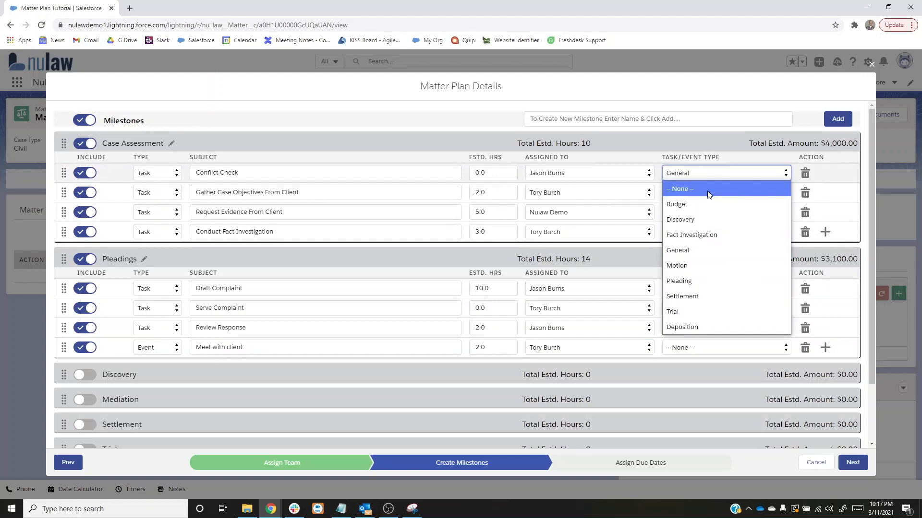
left_click(689, 219)
left_click(685, 197)
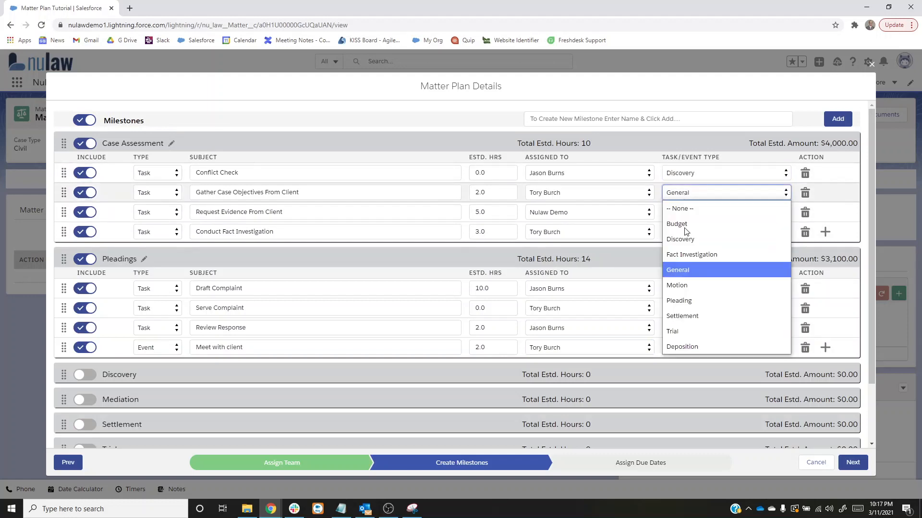
left_click(679, 302)
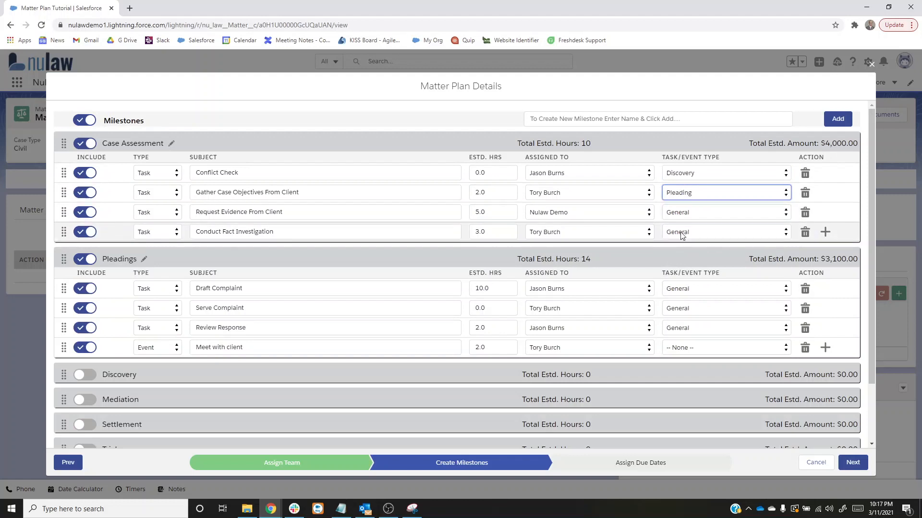
left_click(683, 235)
left_click(689, 337)
left_click(689, 331)
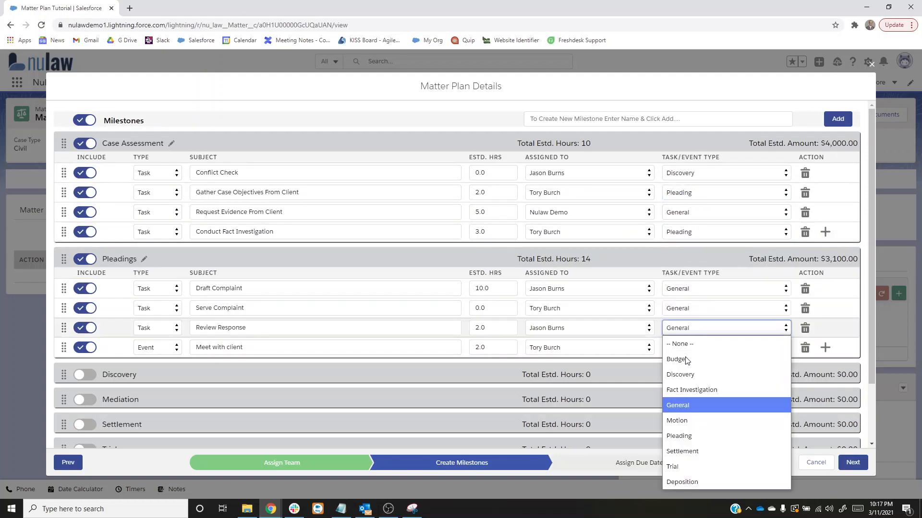
left_click(684, 371)
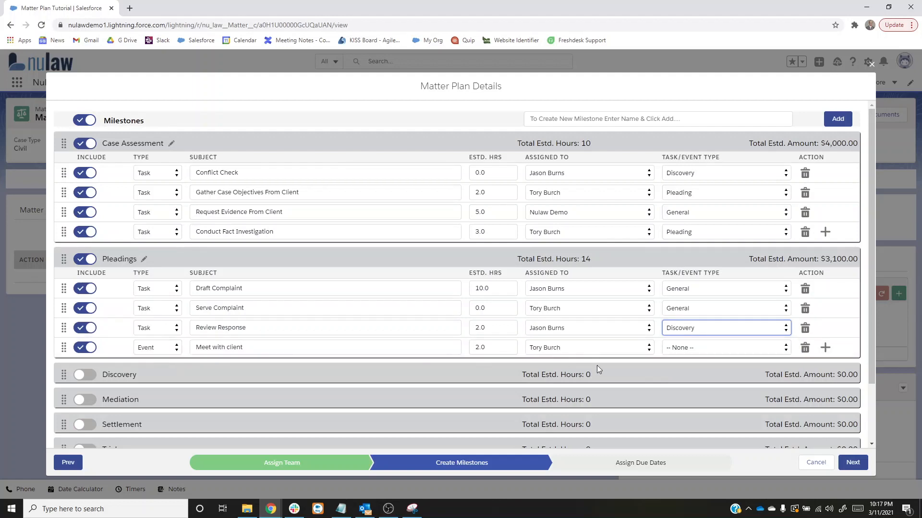
Step: Set the event type of Meet with client to Other and proceed to assigning due dates
left_click(698, 347)
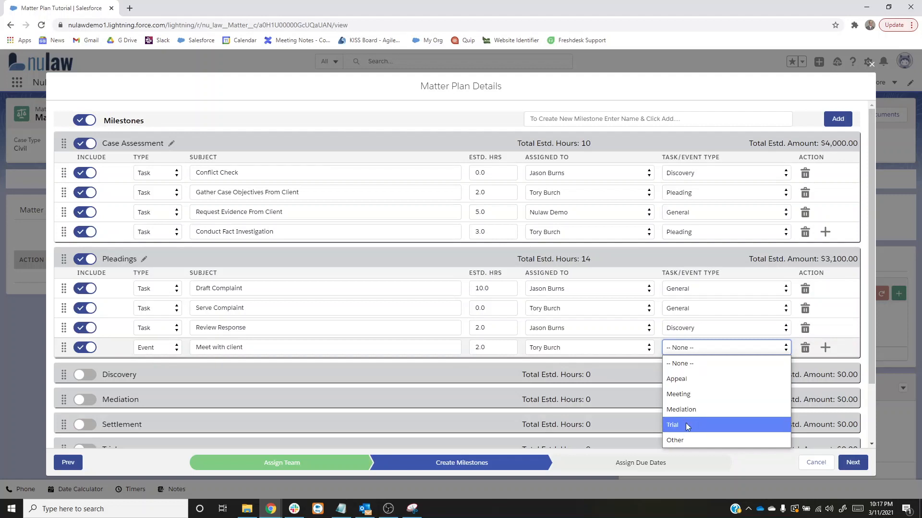
left_click(686, 439)
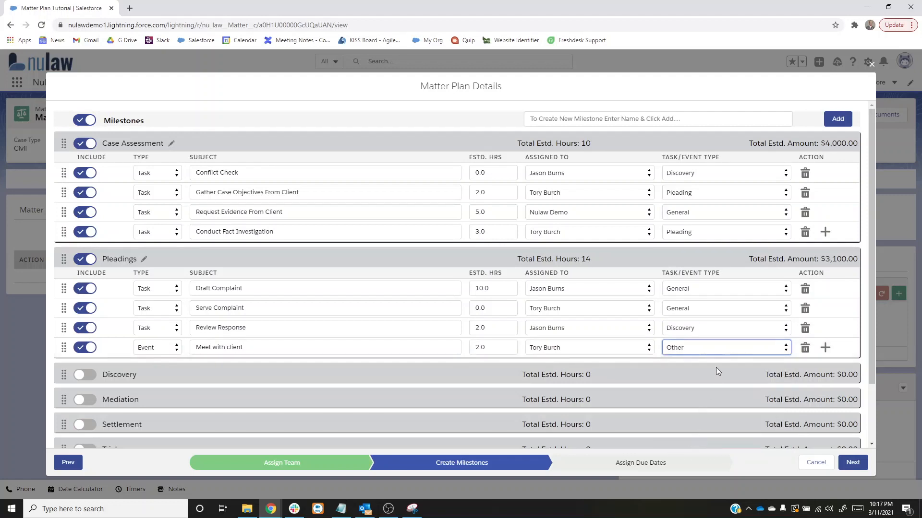
left_click(697, 329)
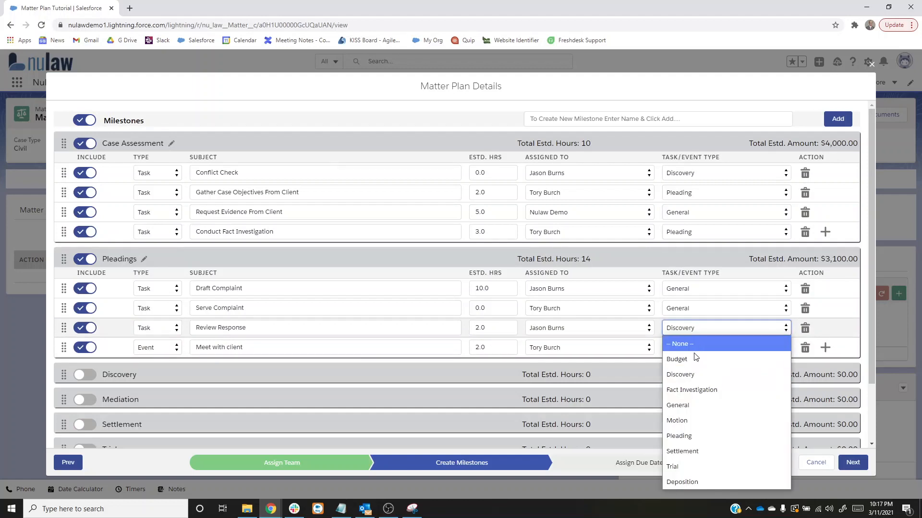
double_click(635, 366)
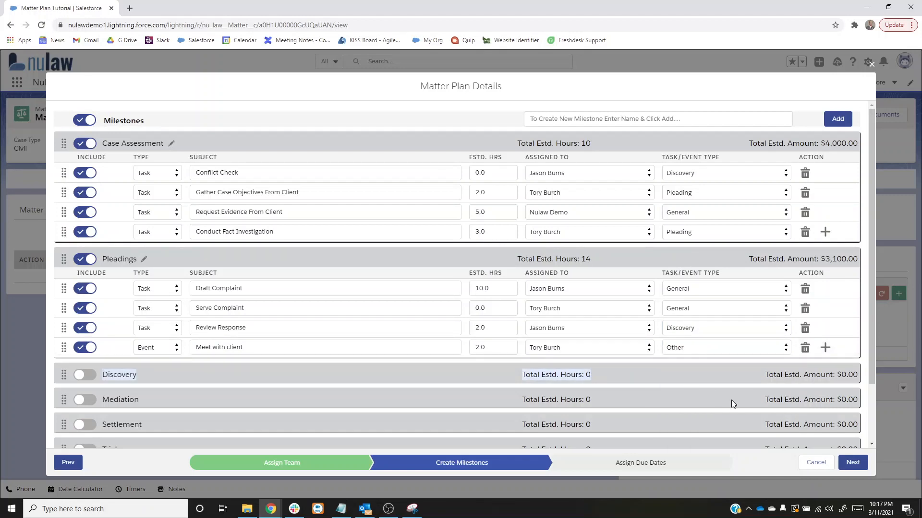
left_click(851, 470)
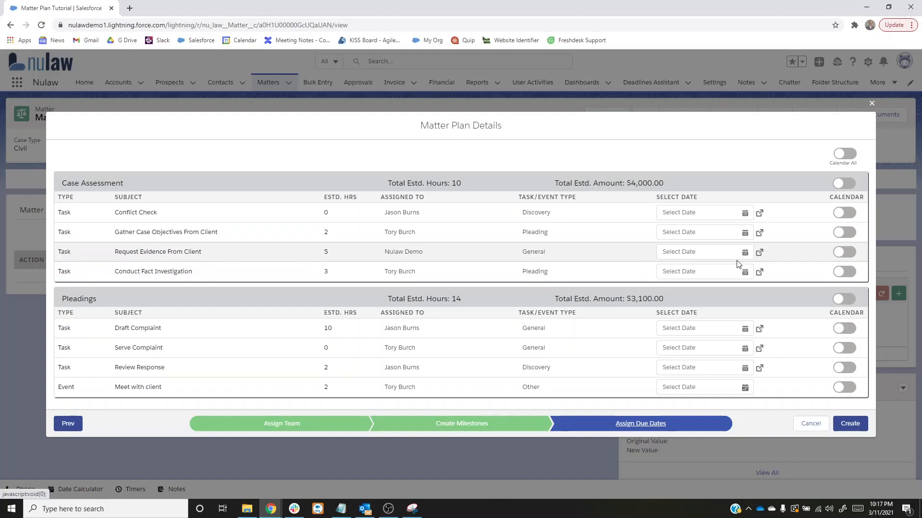
Step: Set the due date of the Conflict Check task to Mar 12, 2021
left_click(745, 214)
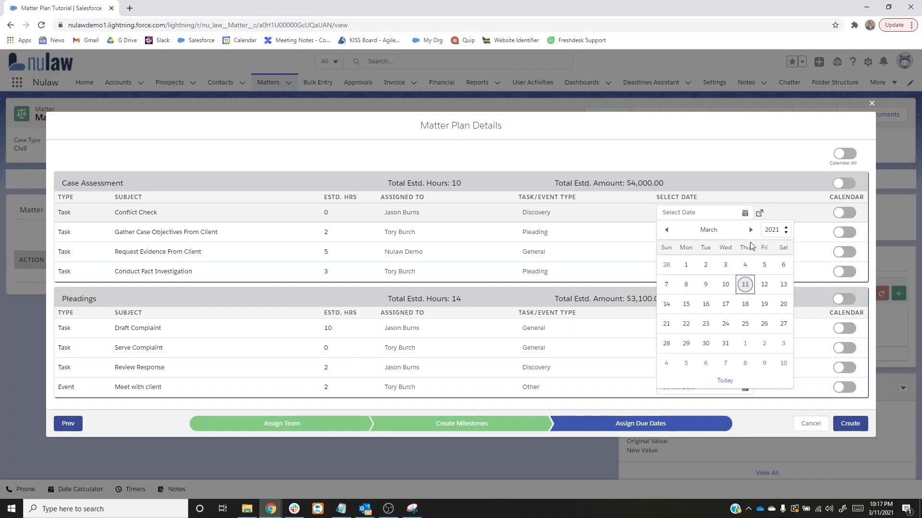
left_click(751, 232)
left_click(666, 232)
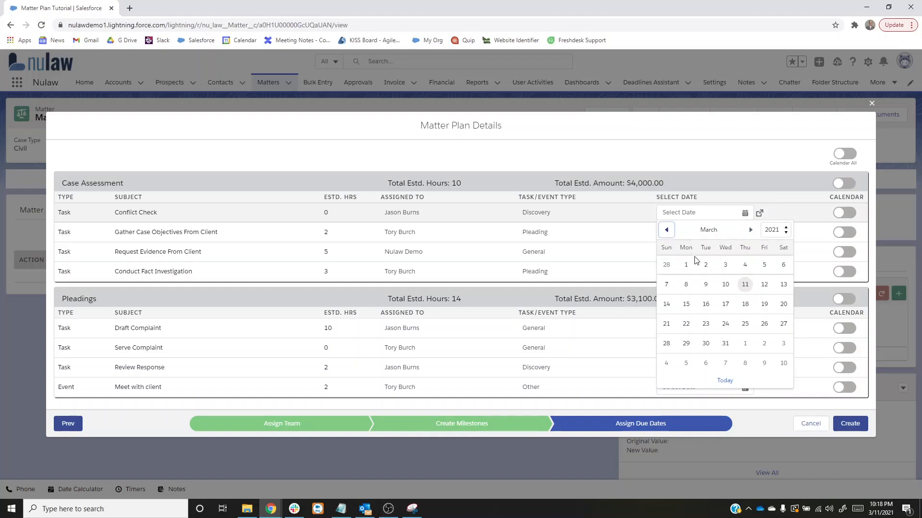
left_click(763, 285)
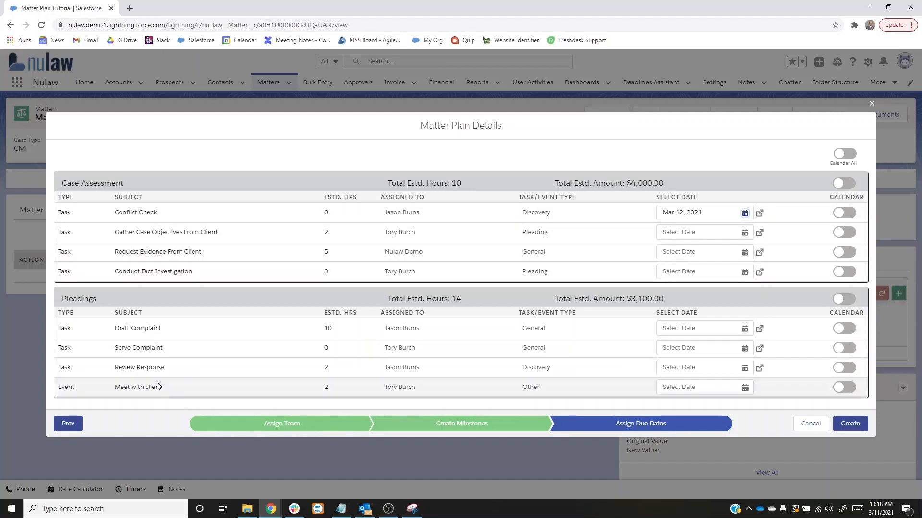
Step: Schedule the Meet with client event on Mar 25, 2021 from 10:18 PM to 10:45 PM
left_click(757, 388)
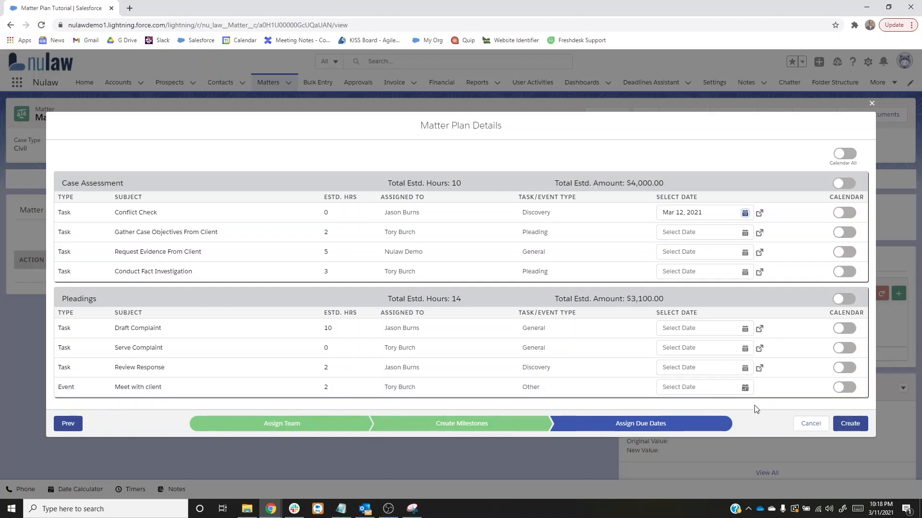
left_click(745, 388)
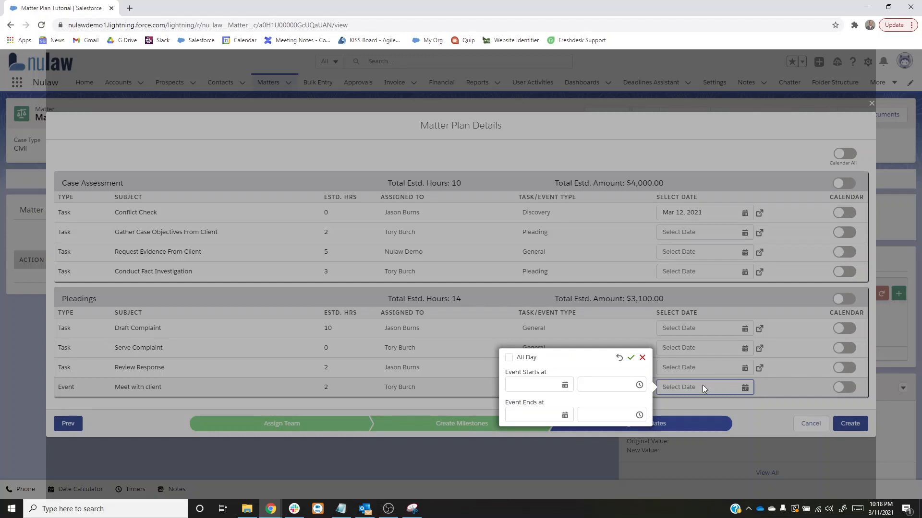
left_click(565, 385)
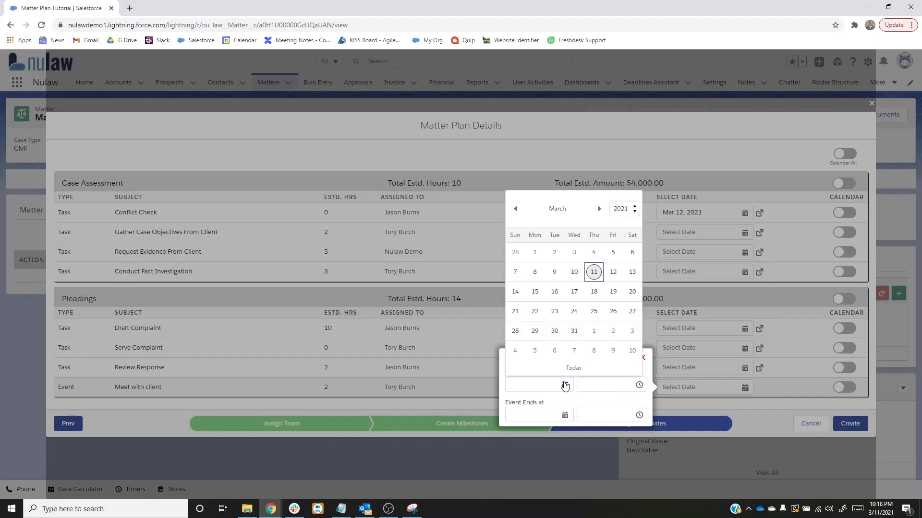
left_click(590, 312)
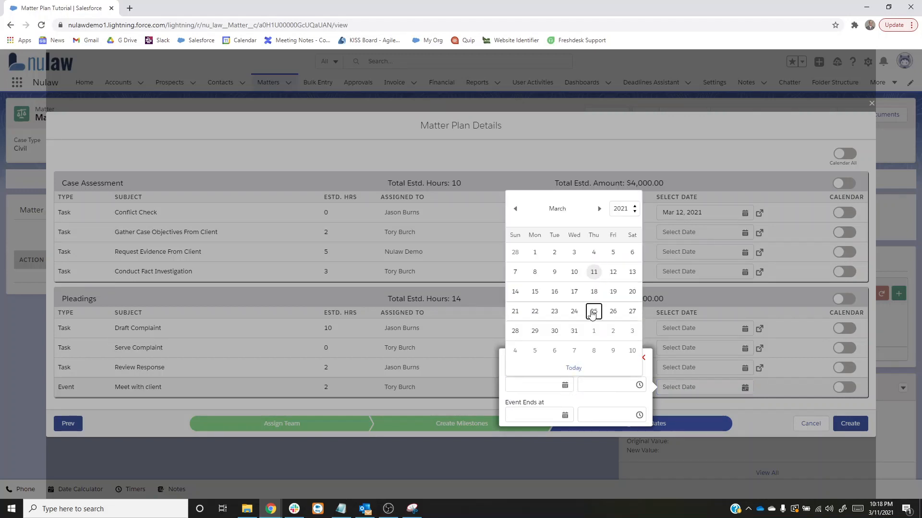
left_click(565, 415)
left_click(593, 343)
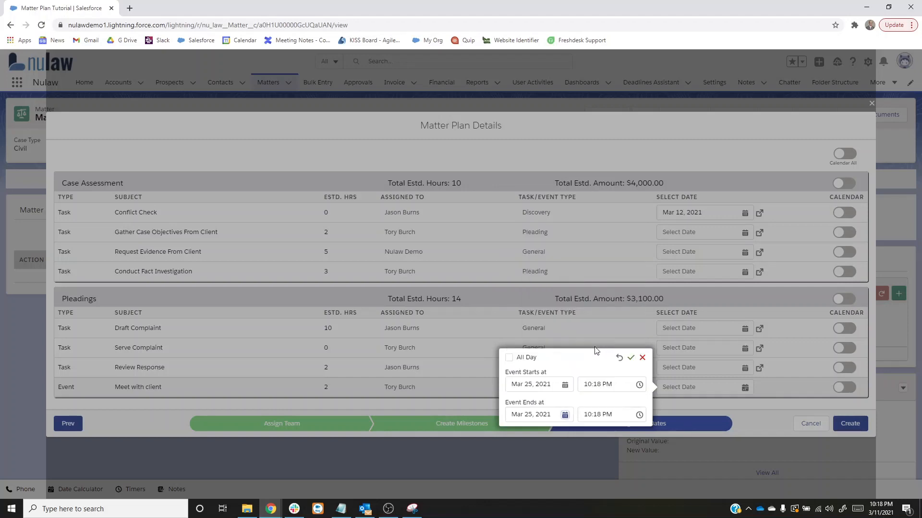
left_click(617, 417)
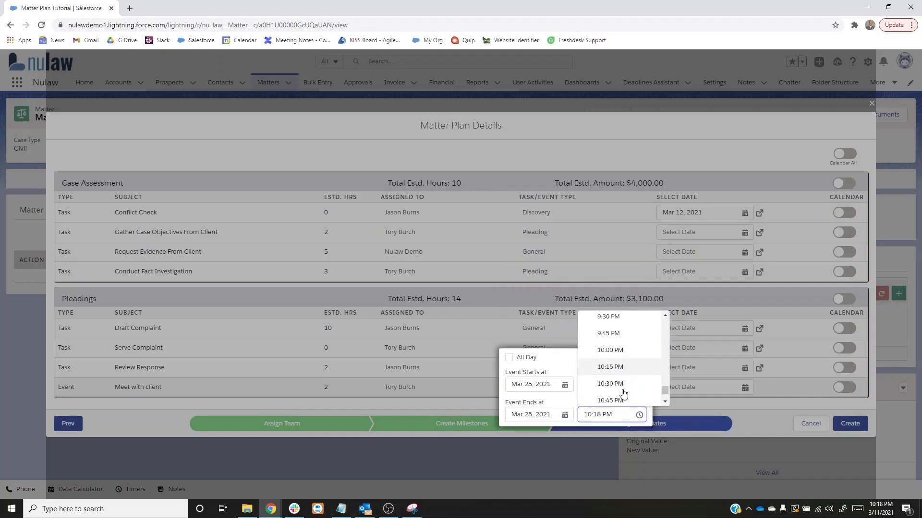
scroll(624, 394, "down", 1)
left_click(622, 387)
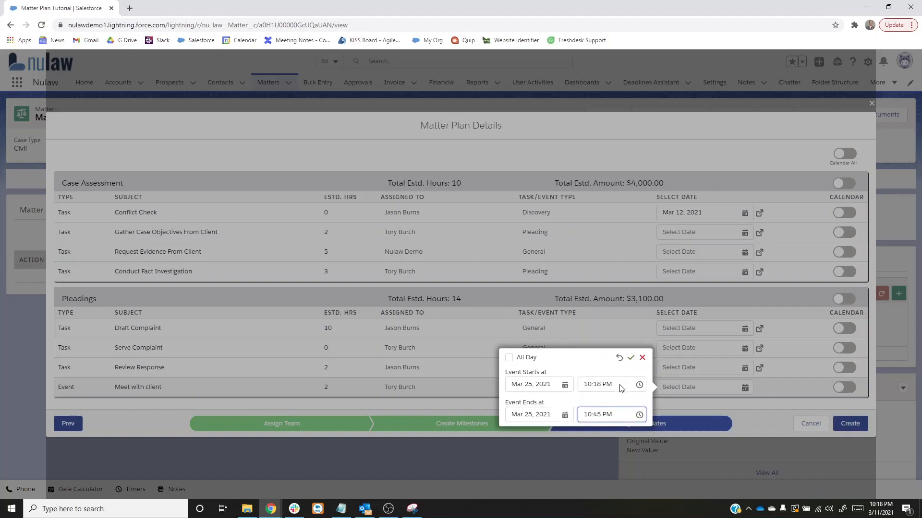
left_click(632, 360)
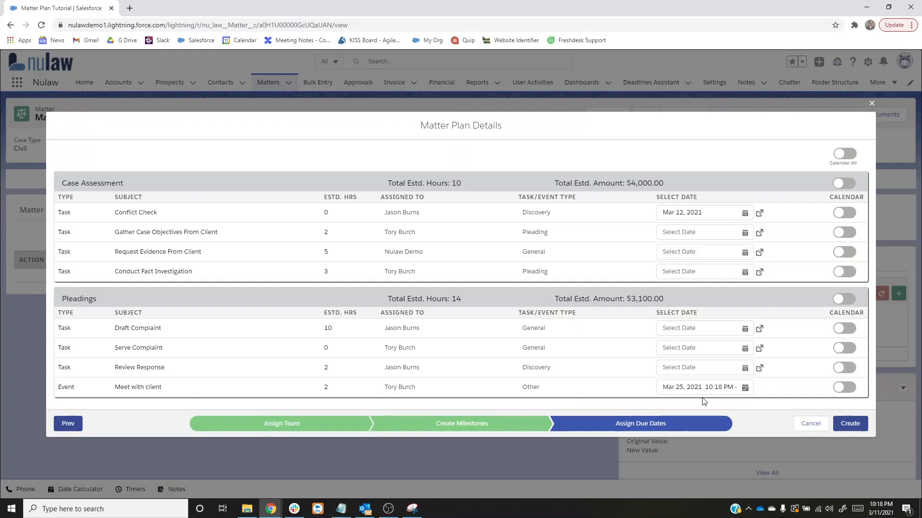
Step: Base the due date of Gather Case Objectives From Client on the specific date Mar 18, 2021
left_click(760, 233)
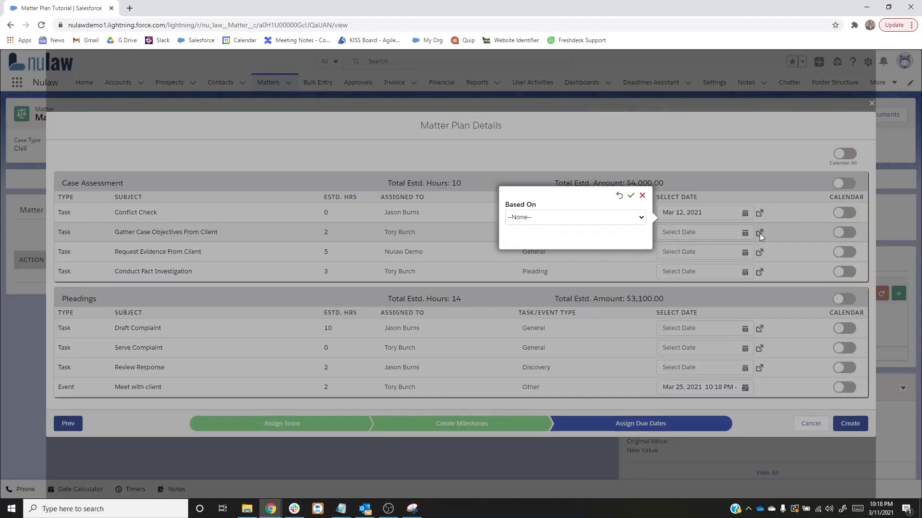
left_click(581, 219)
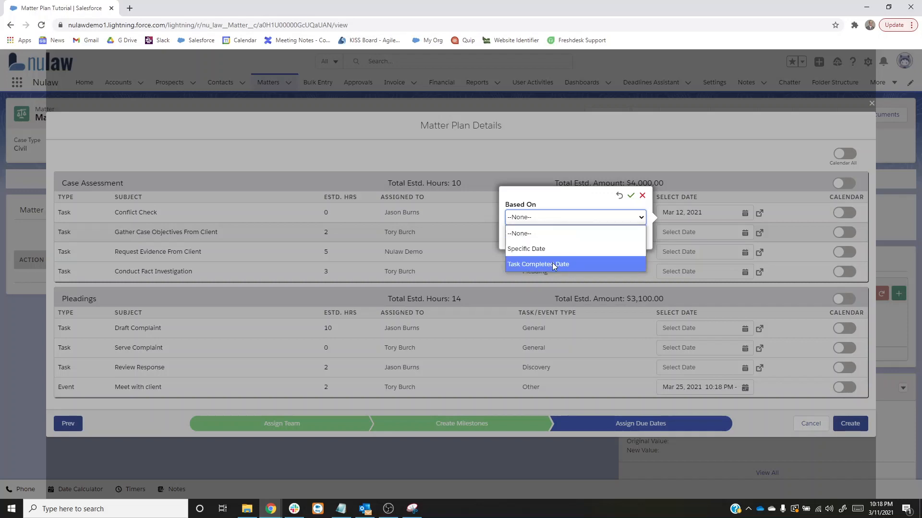
left_click(522, 250)
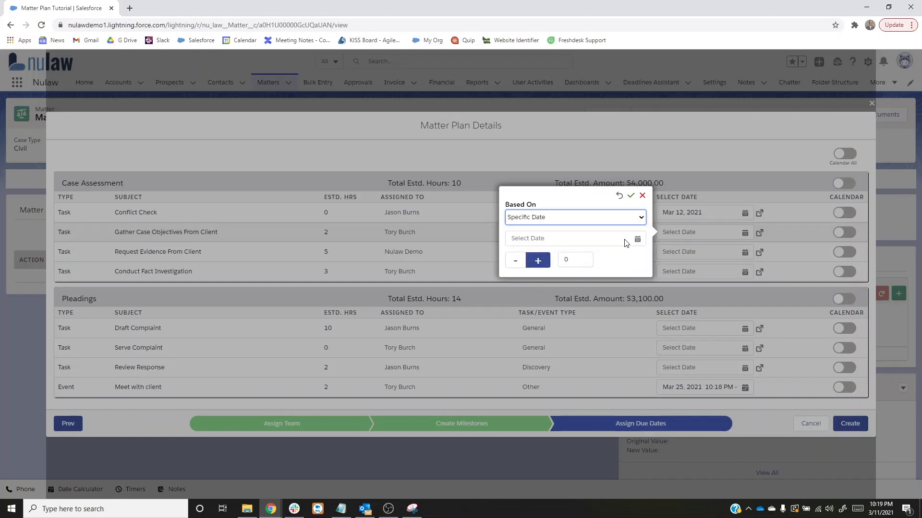
left_click(637, 239)
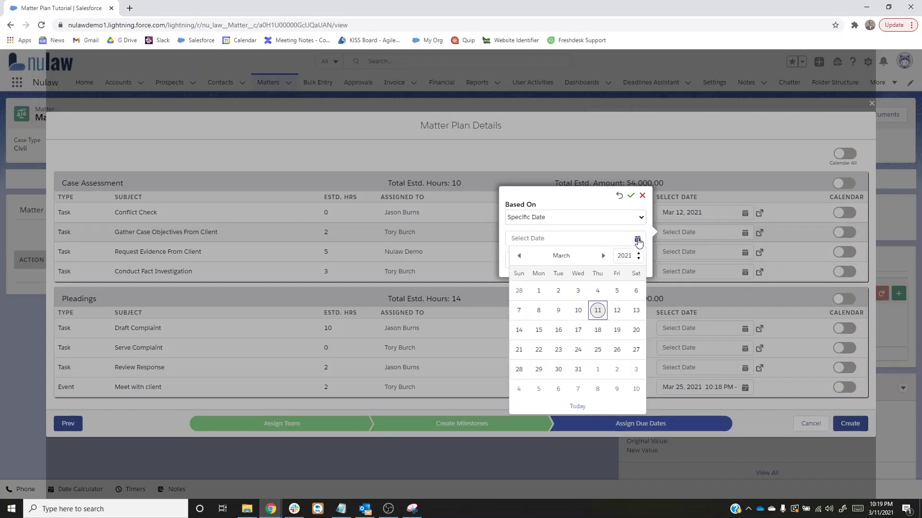
left_click(597, 331)
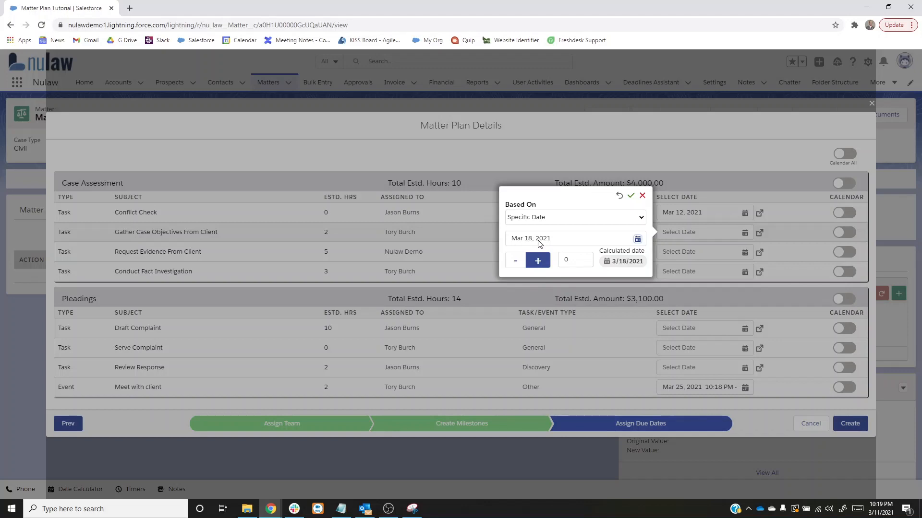
Step: Add an offset of plus 3 days to the Gather Case Objectives From Client base date and apply it
left_click(513, 261)
left_click(565, 260)
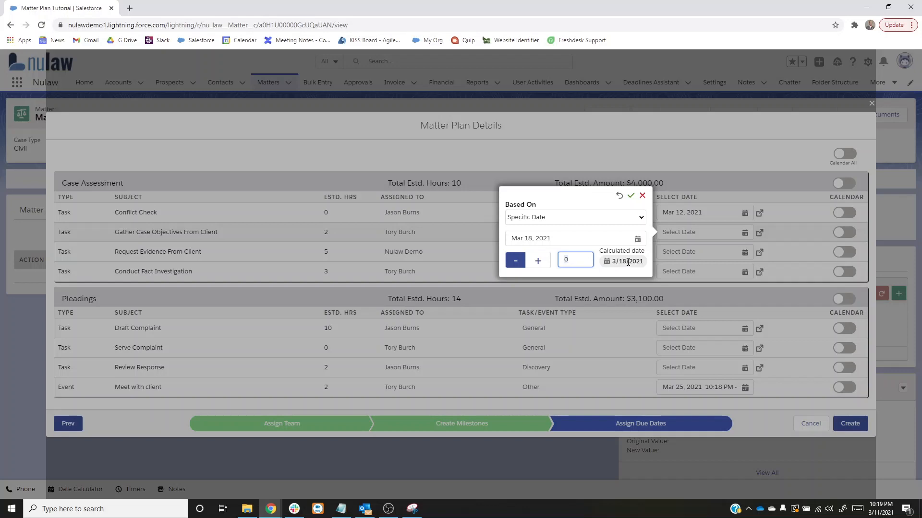
type("3")
left_click(542, 263)
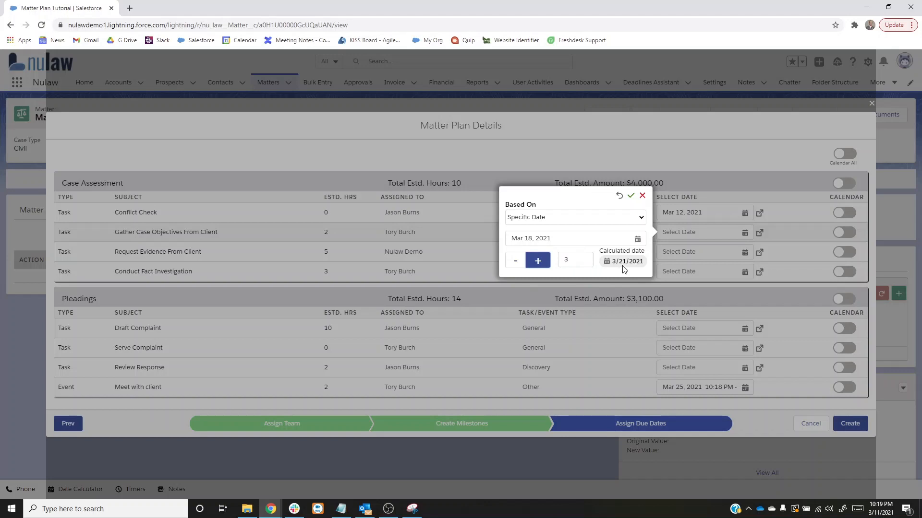
left_click(632, 197)
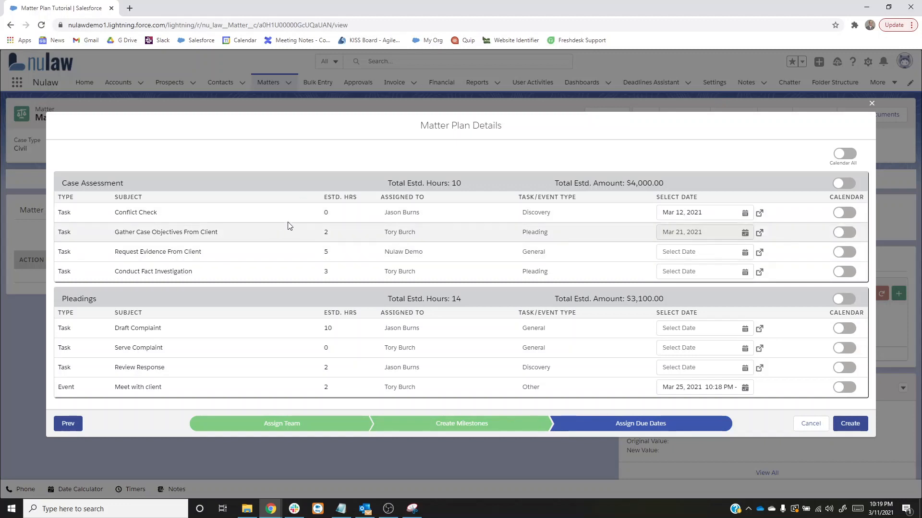
Step: Base the due date of Request Evidence From Client on Task Completed Date
left_click(759, 253)
left_click(593, 236)
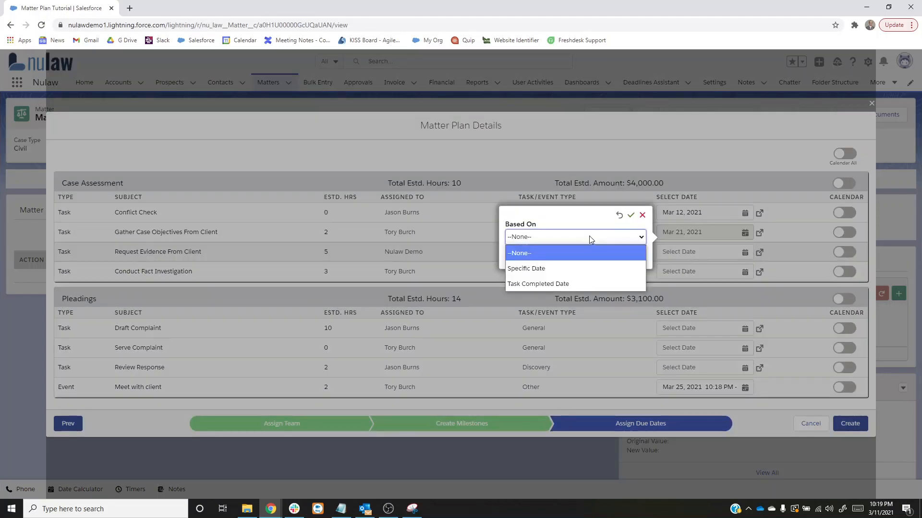
left_click(569, 283)
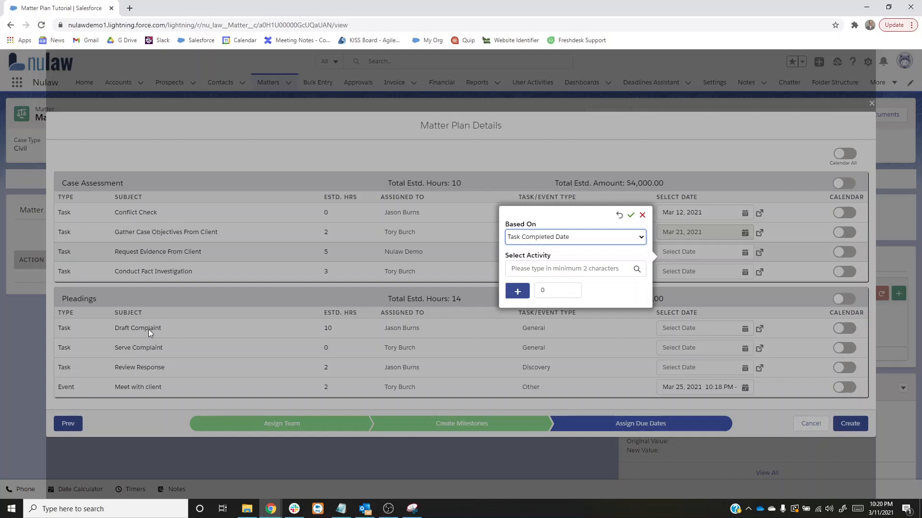
Step: Try finding the activity that the due date depends on by searching for "draft com" and "conflict"
left_click(530, 270)
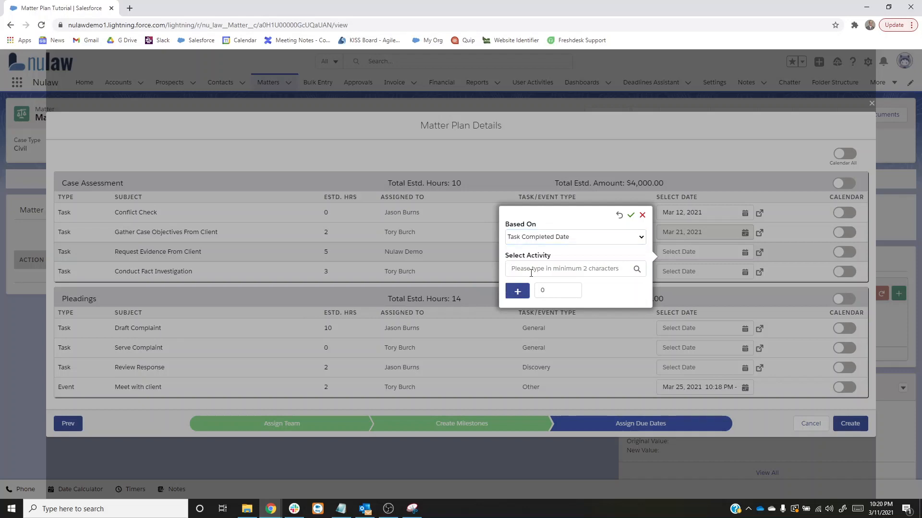
type("draft com")
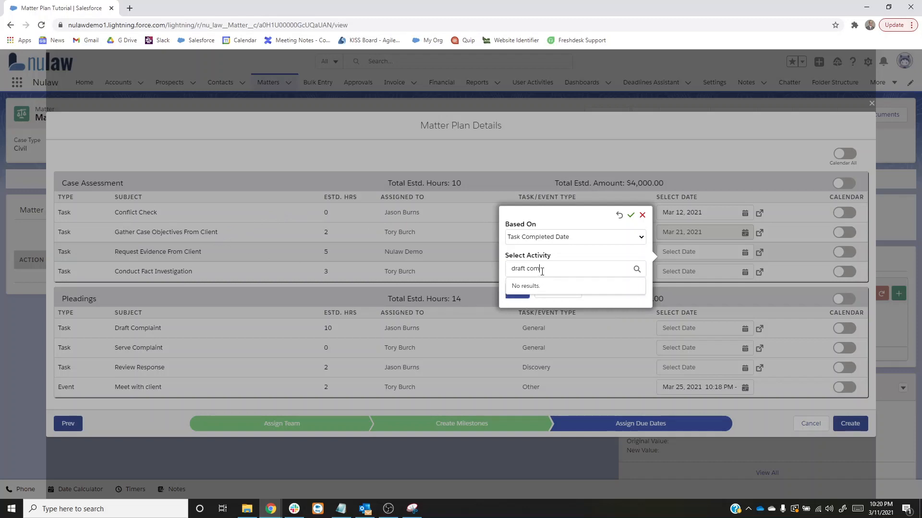
left_click_drag(541, 270, 494, 271)
type("conflict")
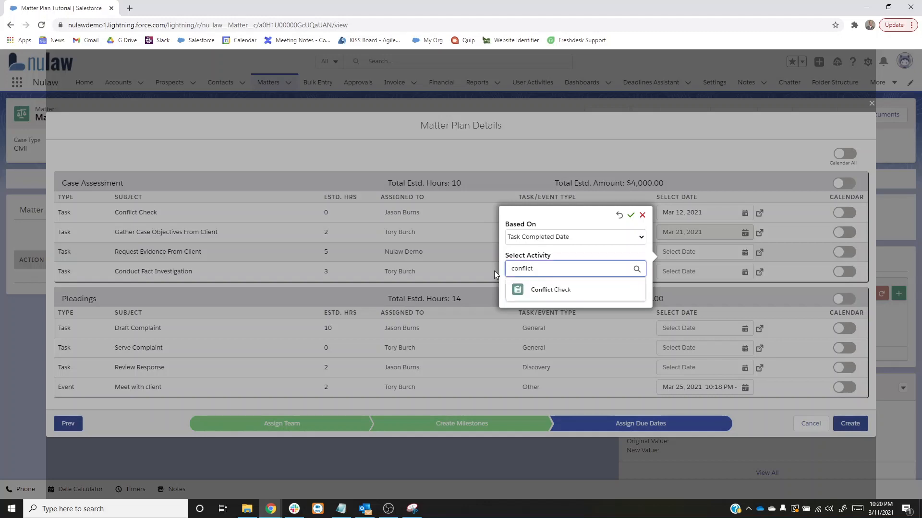
Step: Make Request Evidence From Client due 5 days after completion of Gather Case Objectives From Client and apply the rule
left_click_drag(539, 269, 491, 267)
type("gather")
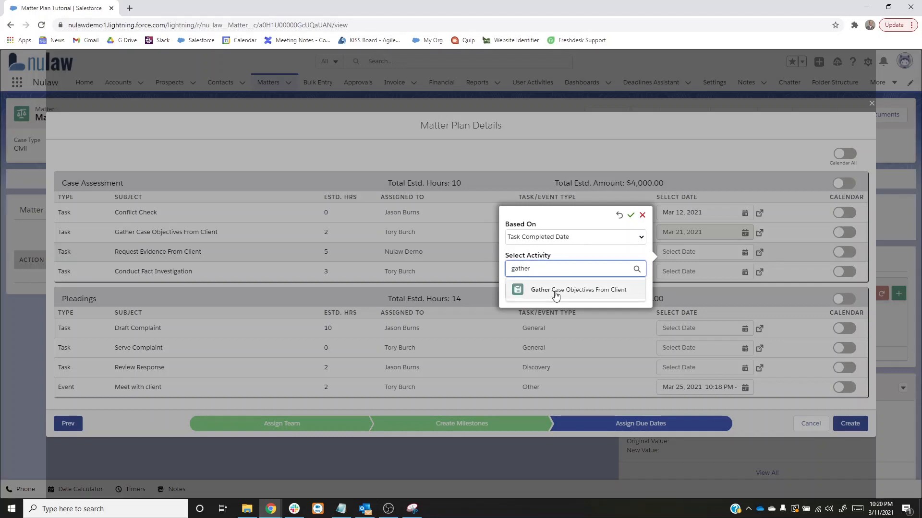
left_click(555, 294)
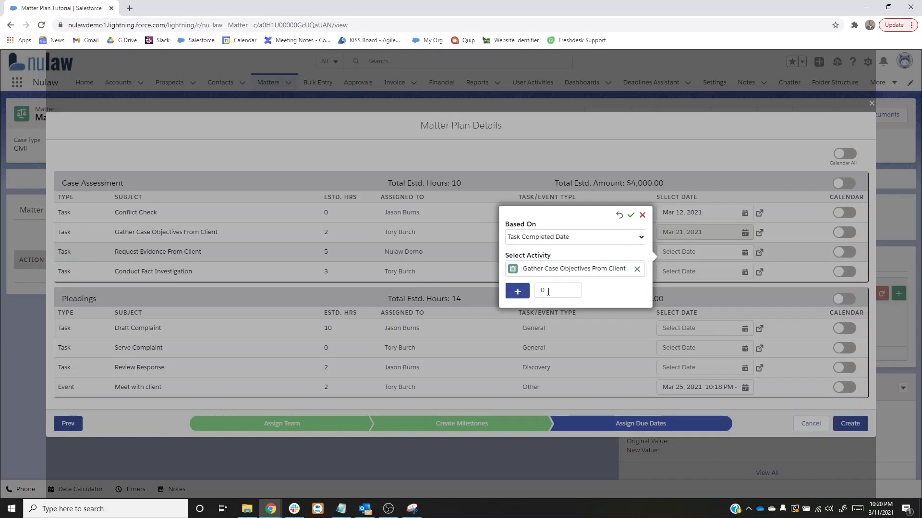
left_click(548, 292)
type("5")
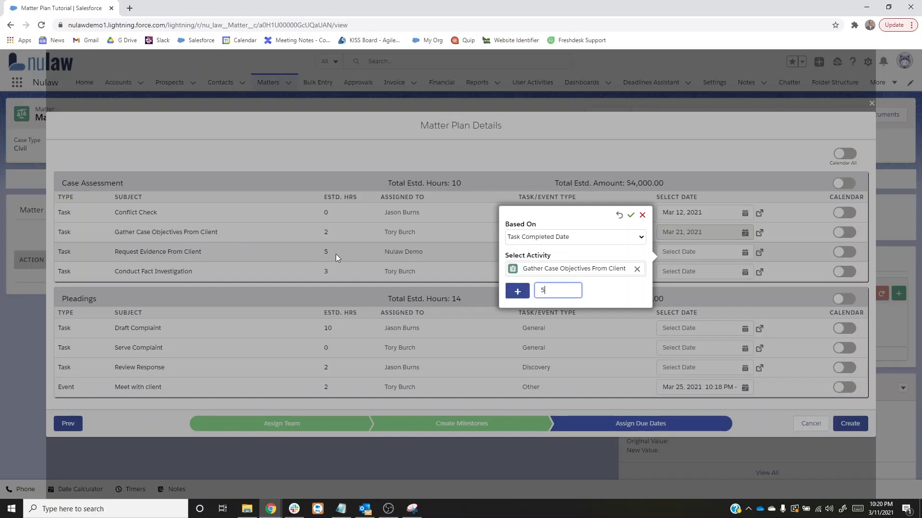
left_click(631, 215)
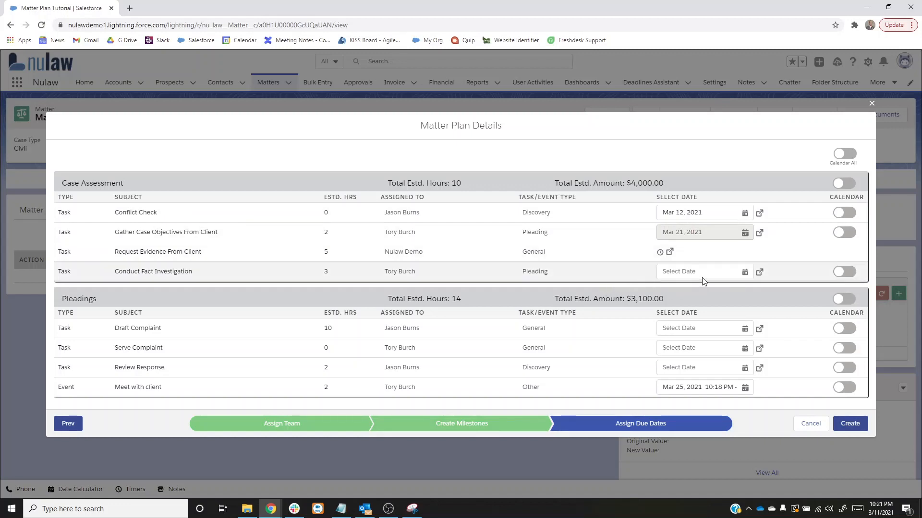
Step: Base the due date of Conduct Fact Investigation on Task Completed Date
left_click(746, 273)
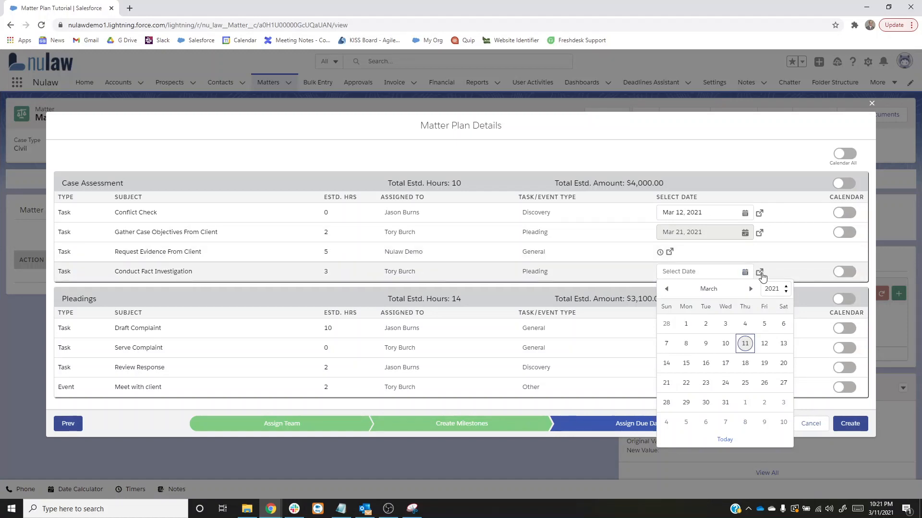
left_click(759, 272)
left_click(598, 257)
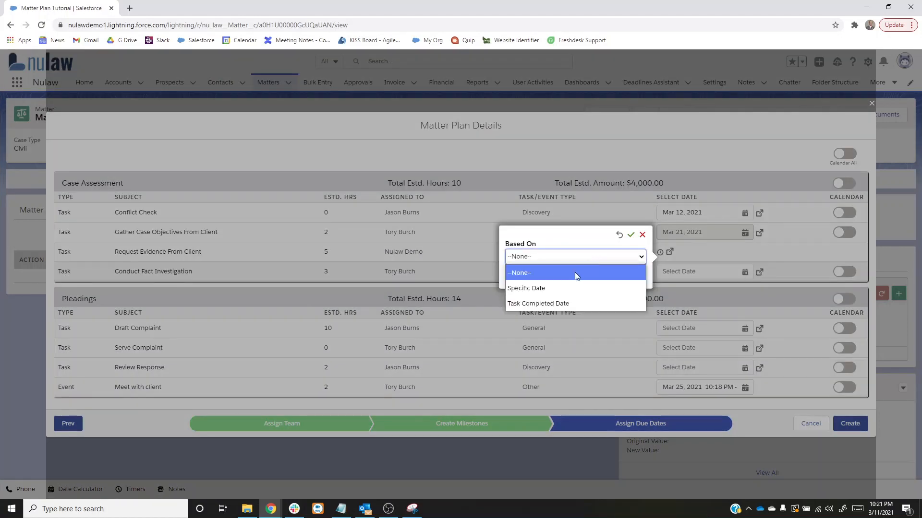
left_click(551, 304)
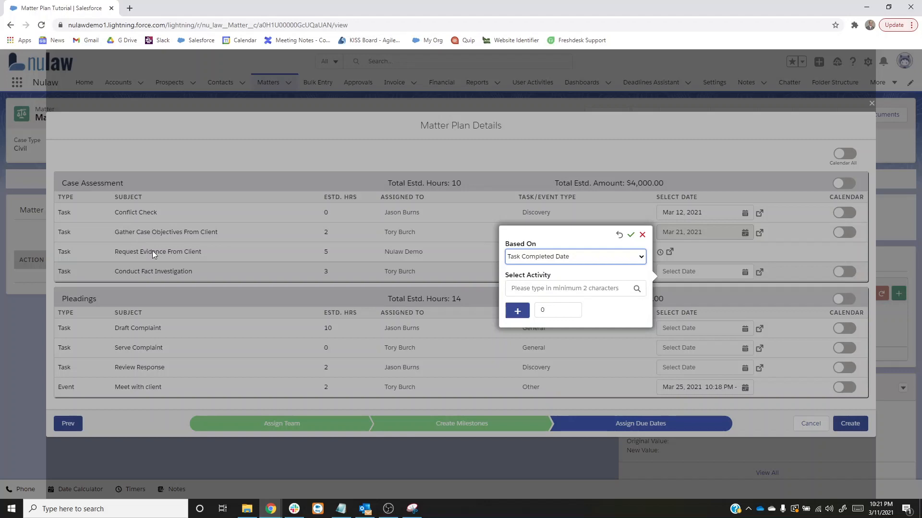
Step: Make Conduct Fact Investigation due 3 days after completion of Request Evidence From Client and apply the rule
left_click(533, 289)
type("request")
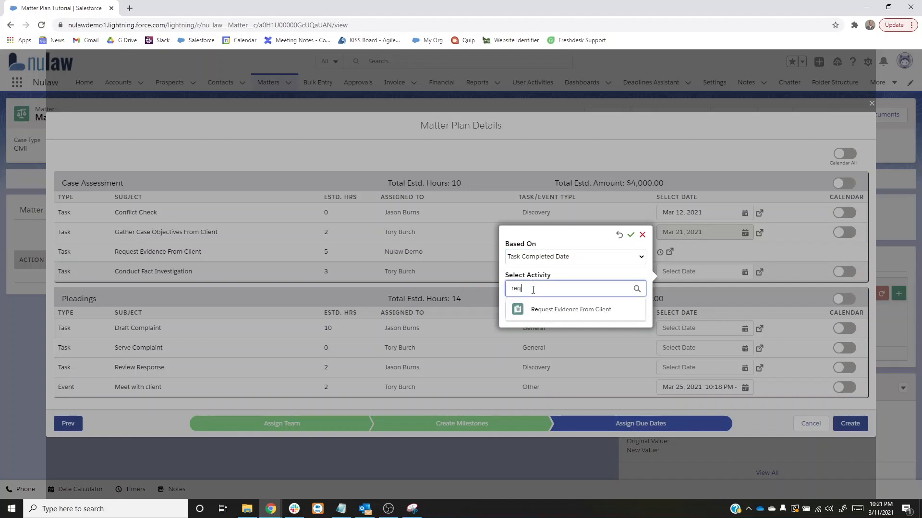
left_click(542, 310)
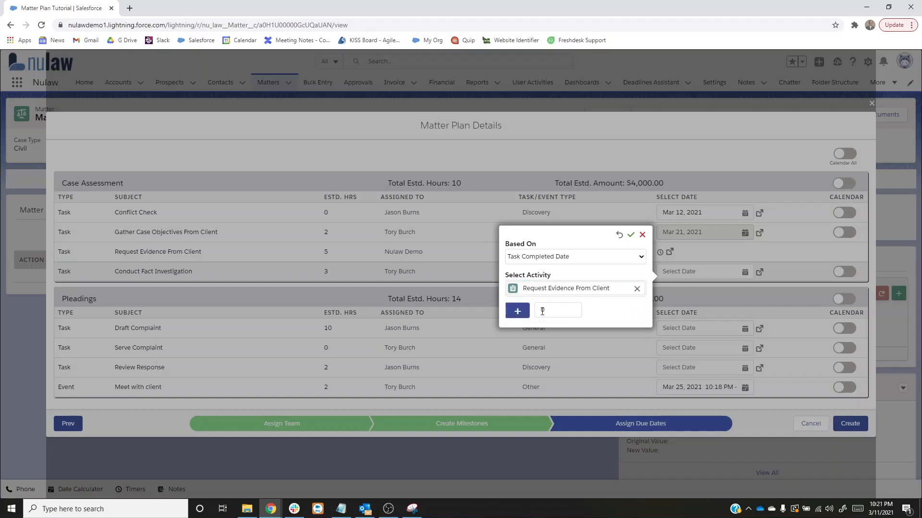
left_click(555, 312)
type("3")
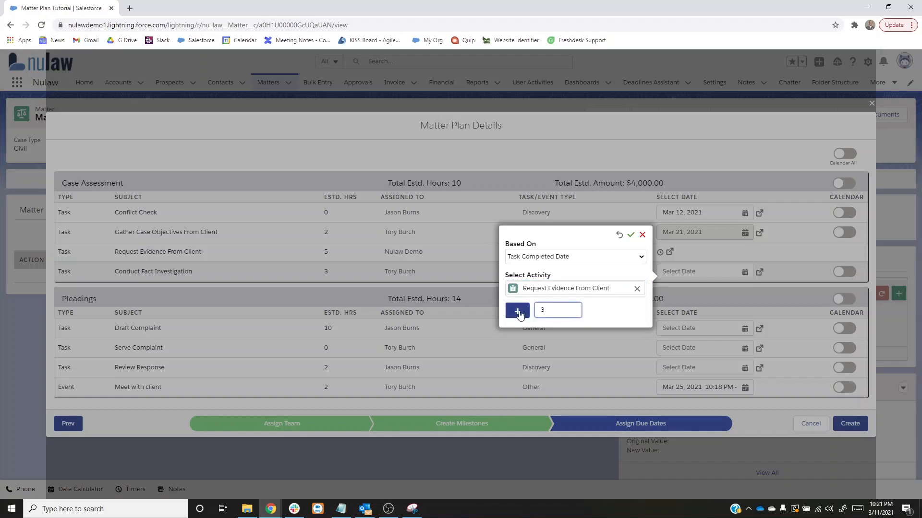
left_click(630, 235)
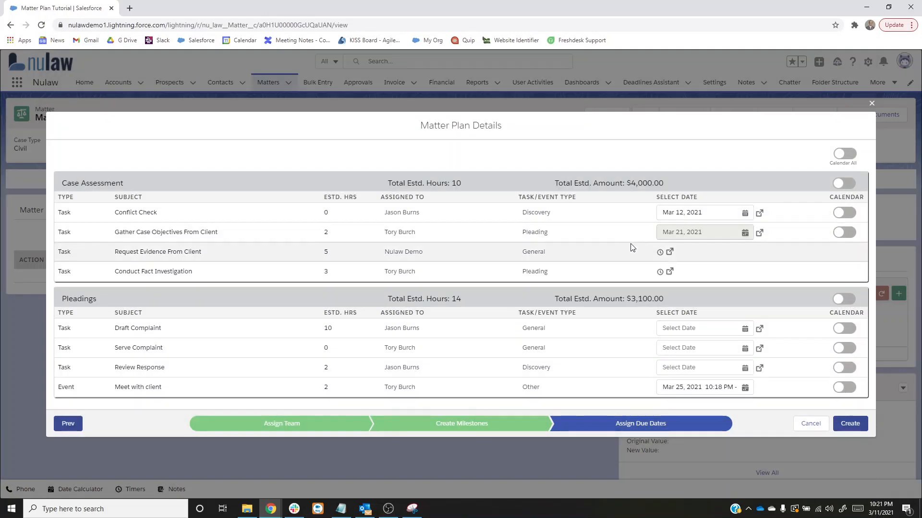
mouse_move(660, 254)
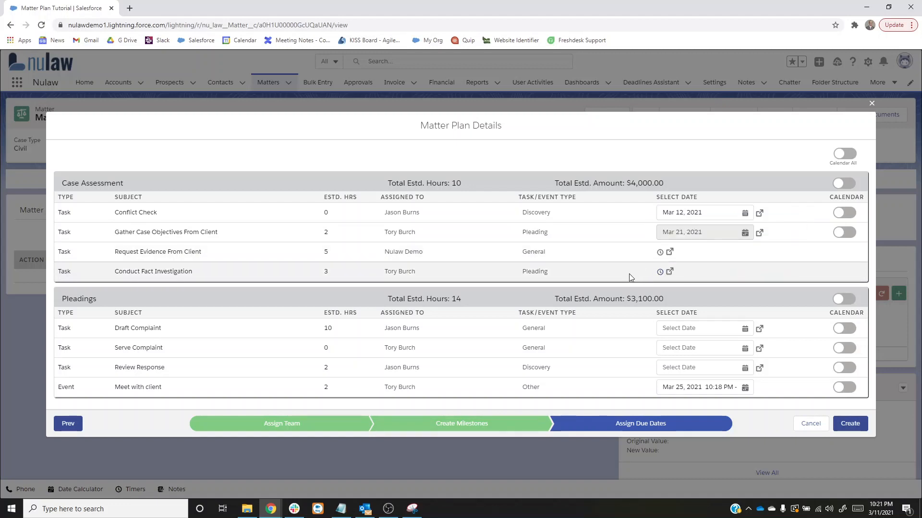
mouse_move(661, 275)
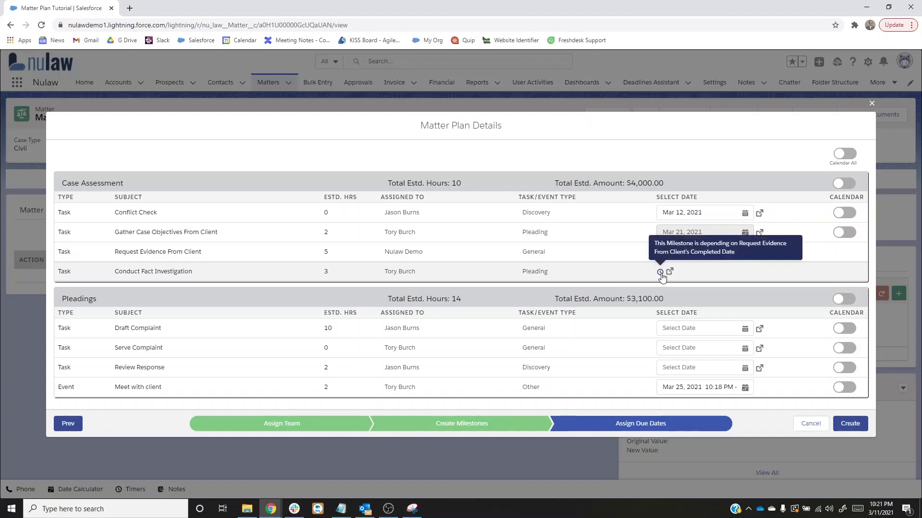